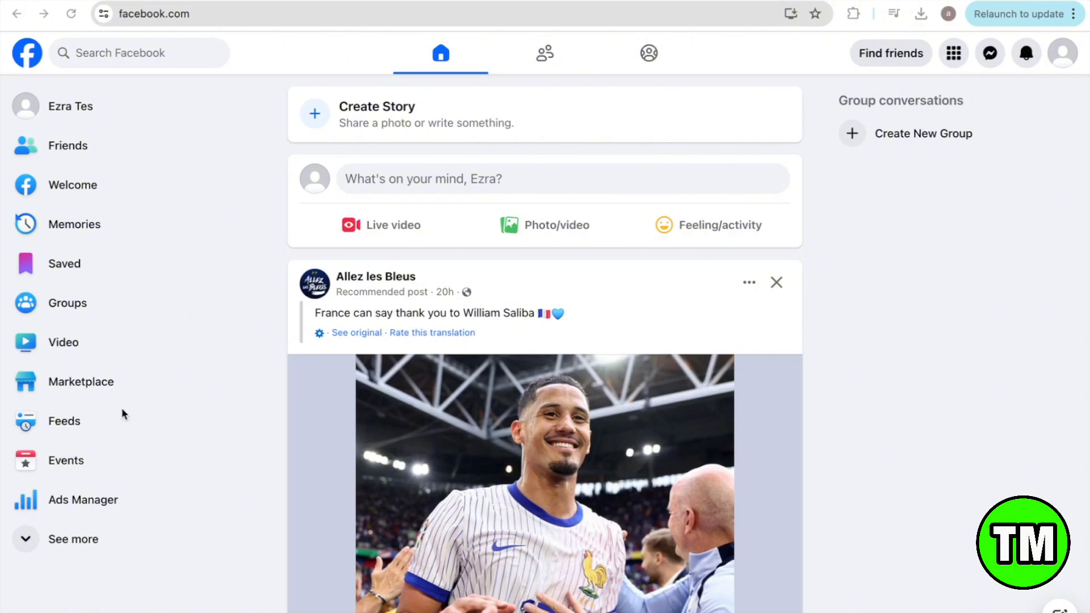
Step: Expand the sidebar shortcuts and open Facebook's Pages section on Discover Pages
{"action": "scroll", "coordinate": [122, 409], "scroll_direction": "down", "scroll_amount": 1}
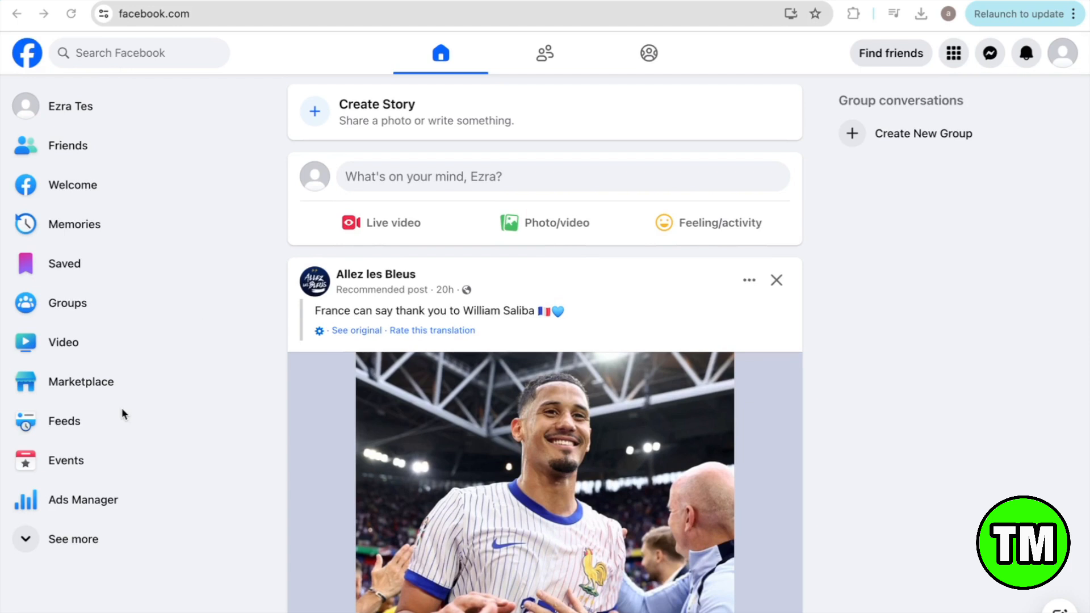
{"action": "left_click", "coordinate": [18, 547]}
{"action": "scroll", "coordinate": [18, 546], "scroll_direction": "down", "scroll_amount": 2}
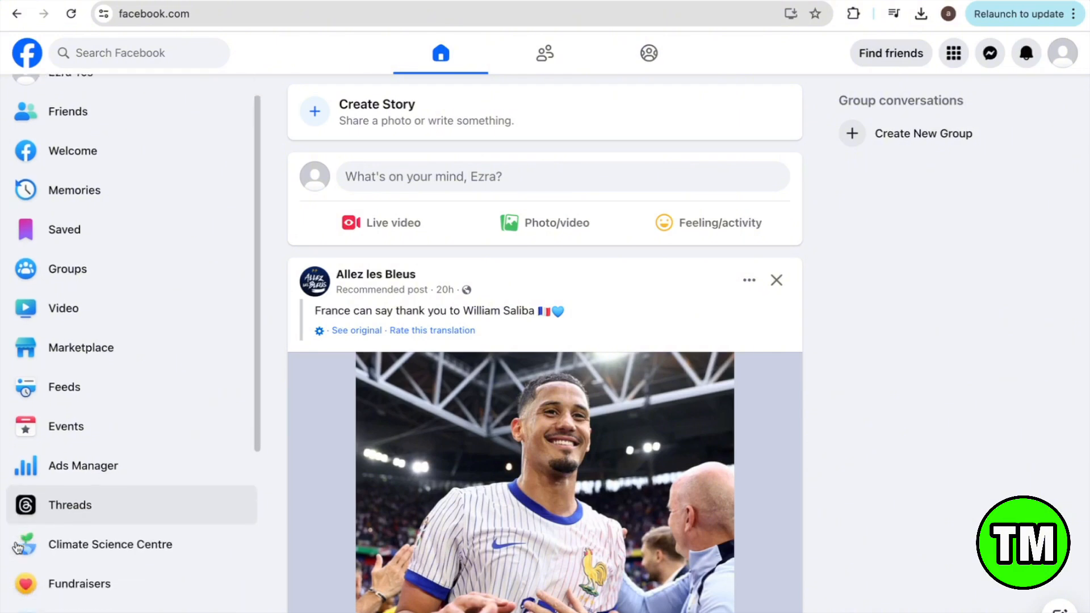
{"action": "scroll", "coordinate": [17, 547], "scroll_direction": "down", "scroll_amount": 4}
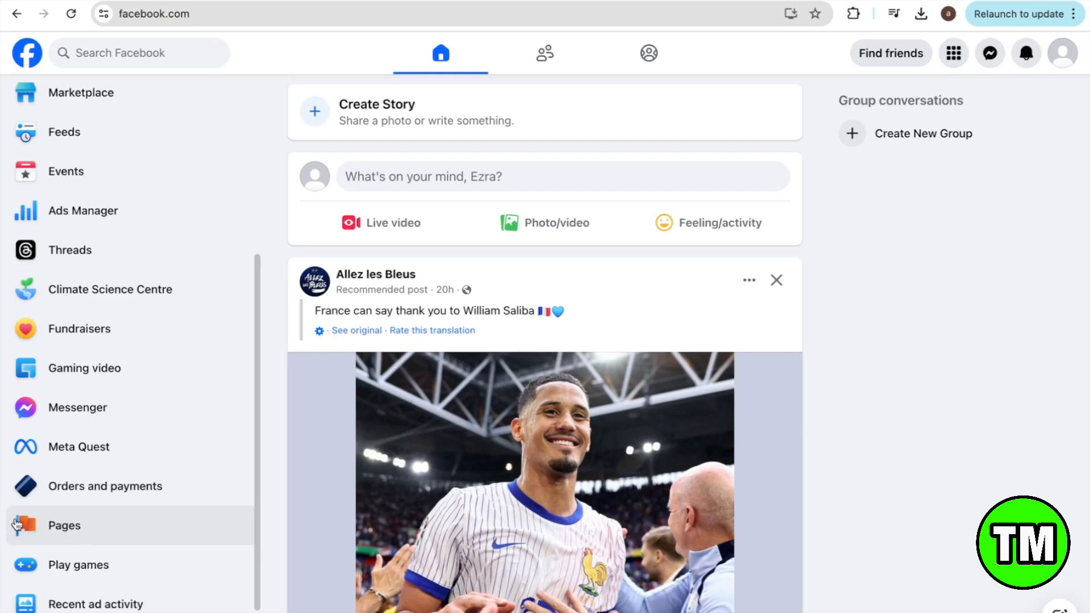
{"action": "left_click", "coordinate": [78, 537]}
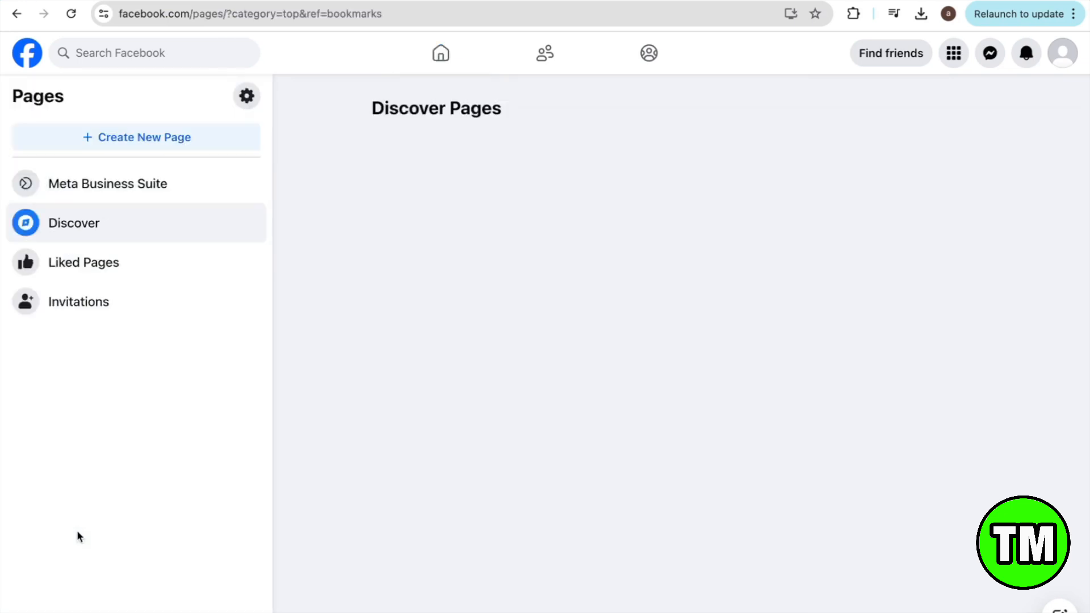
Step: Start a new Page and paste 'Create & Co' as its name
{"action": "left_click", "coordinate": [165, 145]}
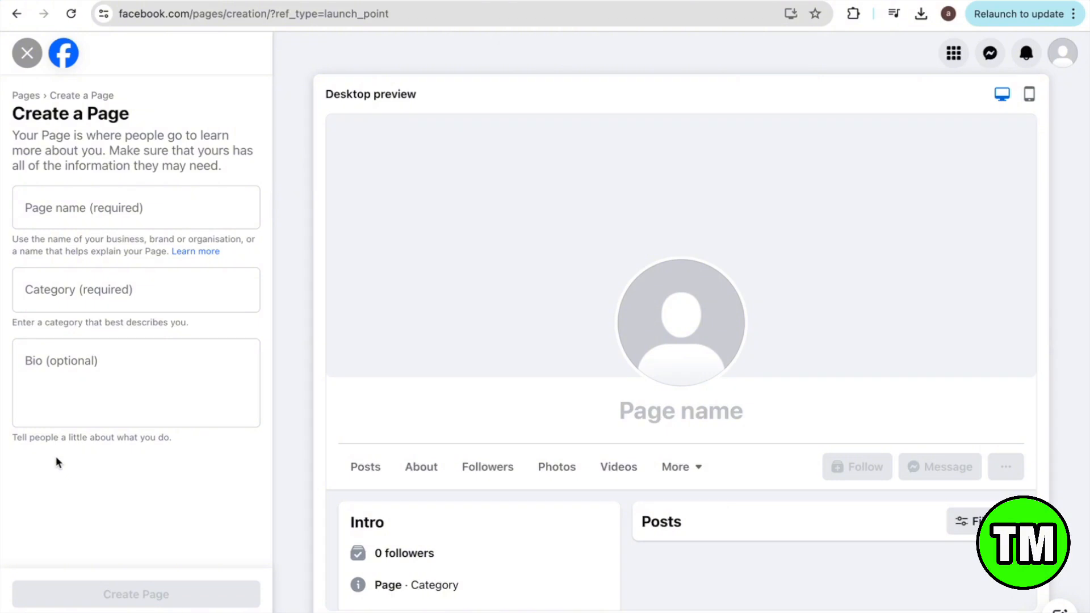
{"action": "left_click", "coordinate": [105, 221]}
{"action": "type", "text": "Create & Co"}
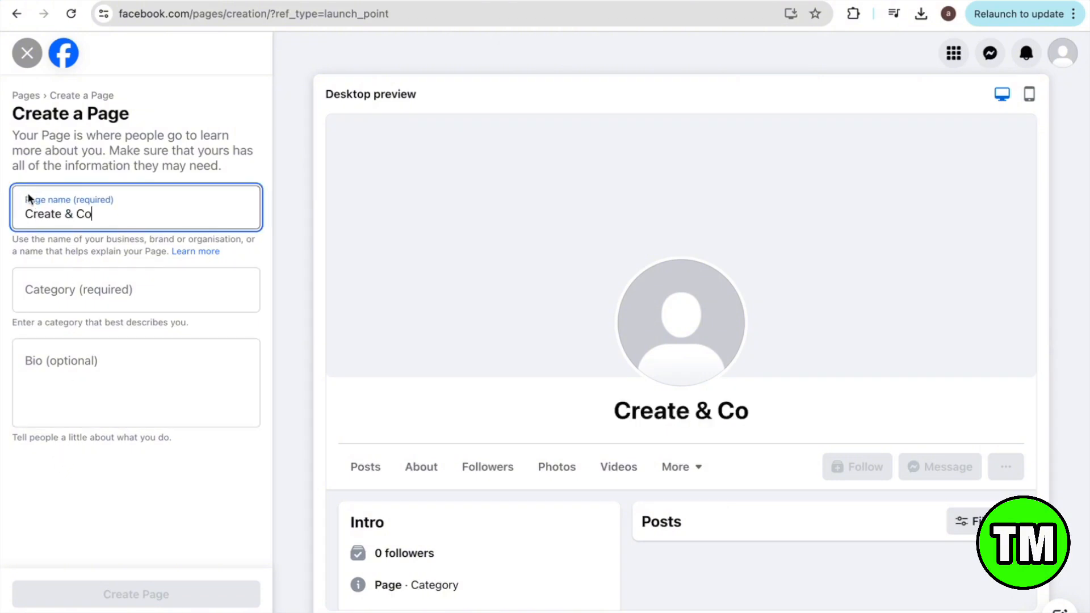
{"action": "left_click", "coordinate": [108, 246]}
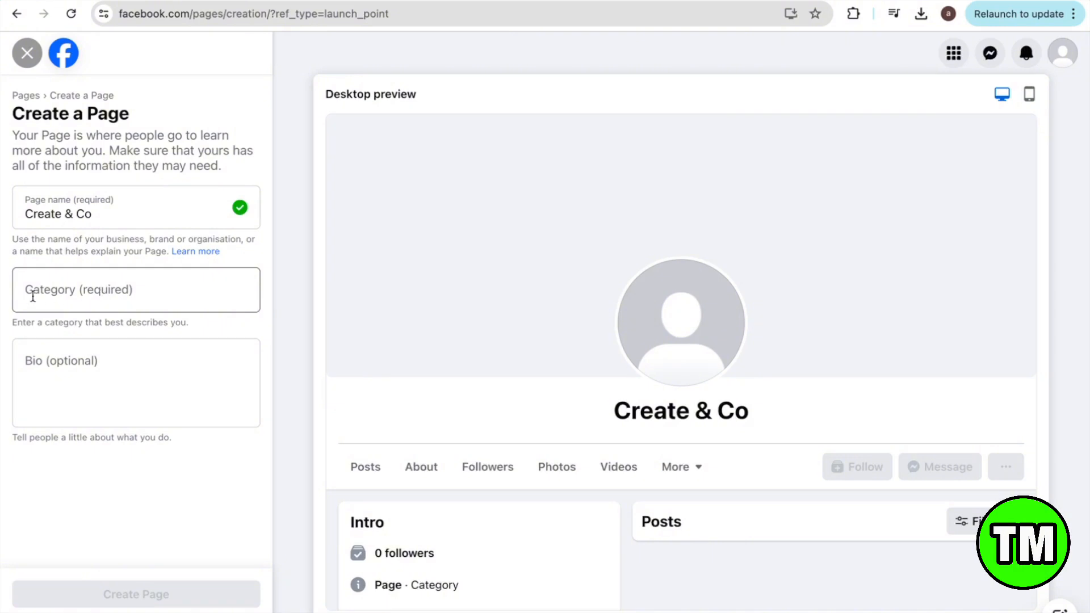
Step: Set the Page category to Social media agency and place the cursor in the Bio box
{"action": "left_click", "coordinate": [72, 284]}
{"action": "type", "text": "so"}
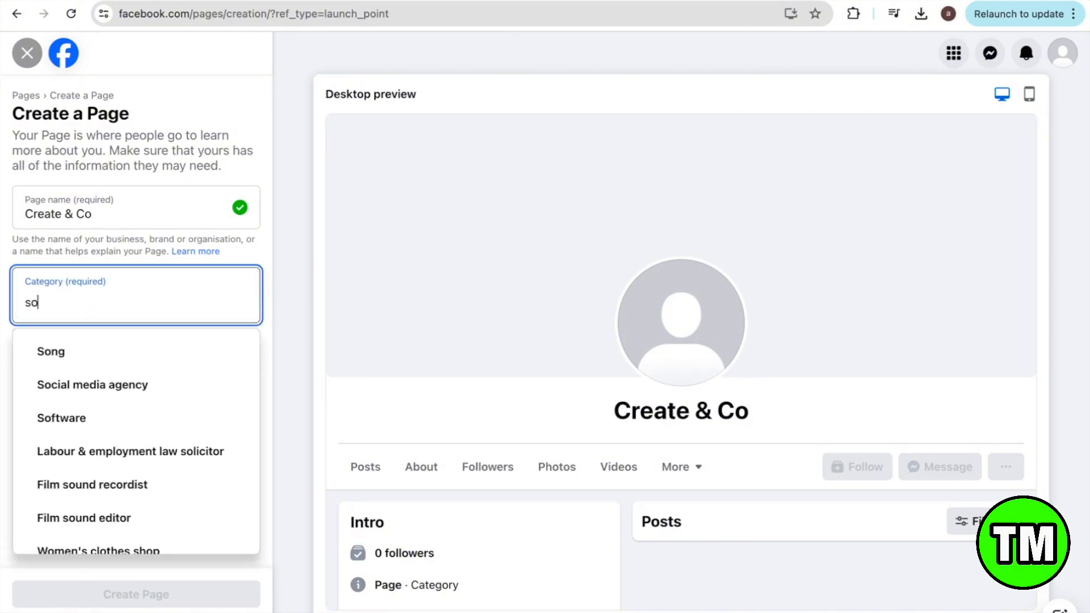
{"action": "type", "text": "cial"}
{"action": "left_click", "coordinate": [113, 352]}
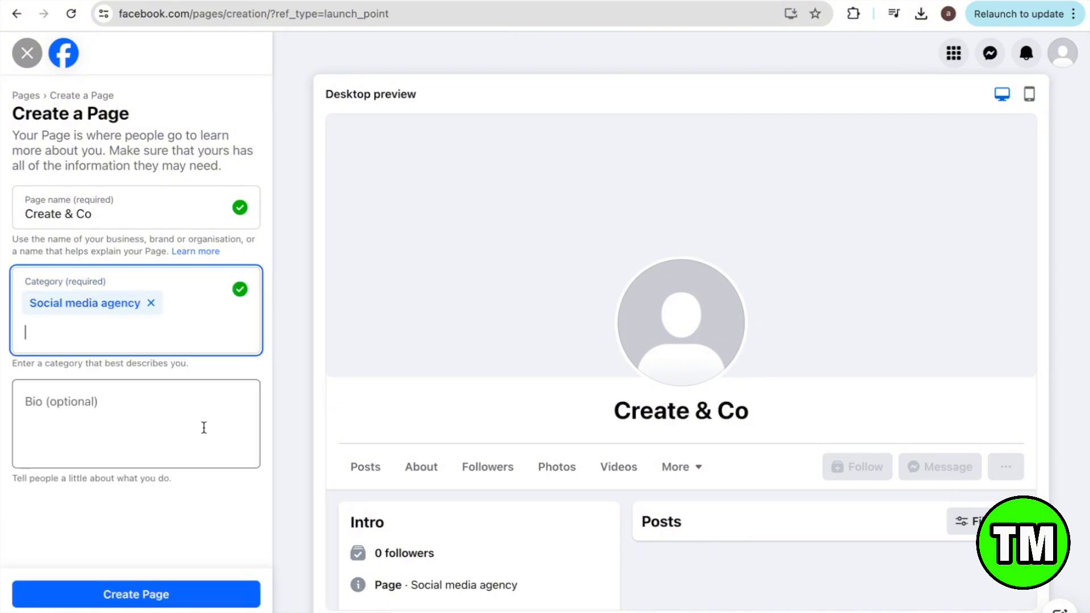
{"action": "left_click", "coordinate": [202, 419]}
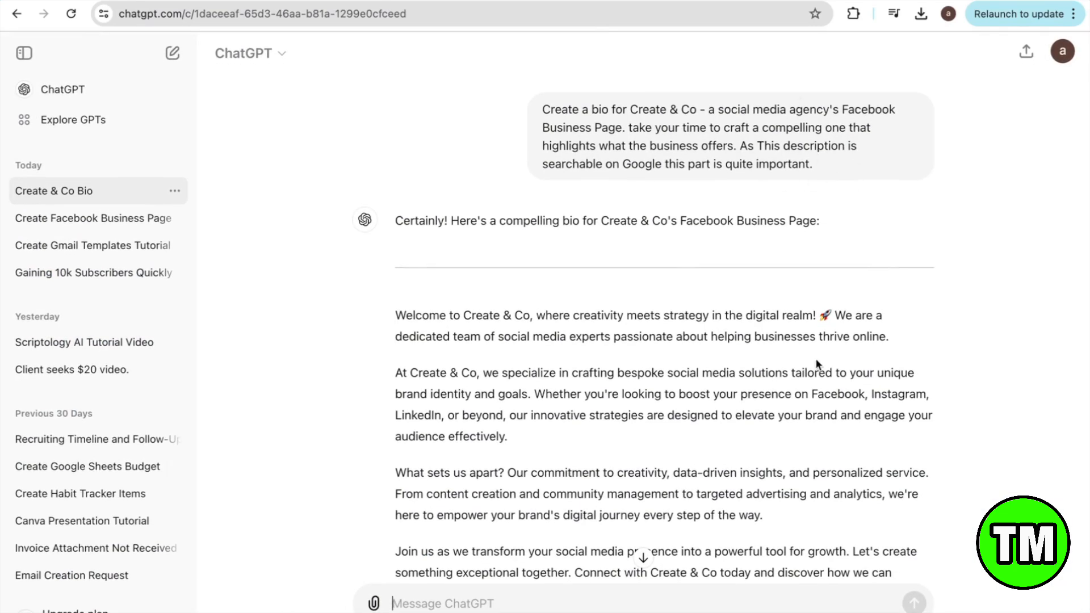
Step: Copy ChatGPT's drafted Create & Co bio and paste it into the Page's Bio field
{"action": "scroll", "coordinate": [818, 363], "scroll_direction": "down", "scroll_amount": 2}
{"action": "scroll", "coordinate": [816, 363], "scroll_direction": "down", "scroll_amount": 1}
{"action": "scroll", "coordinate": [816, 363], "scroll_direction": "up", "scroll_amount": 2}
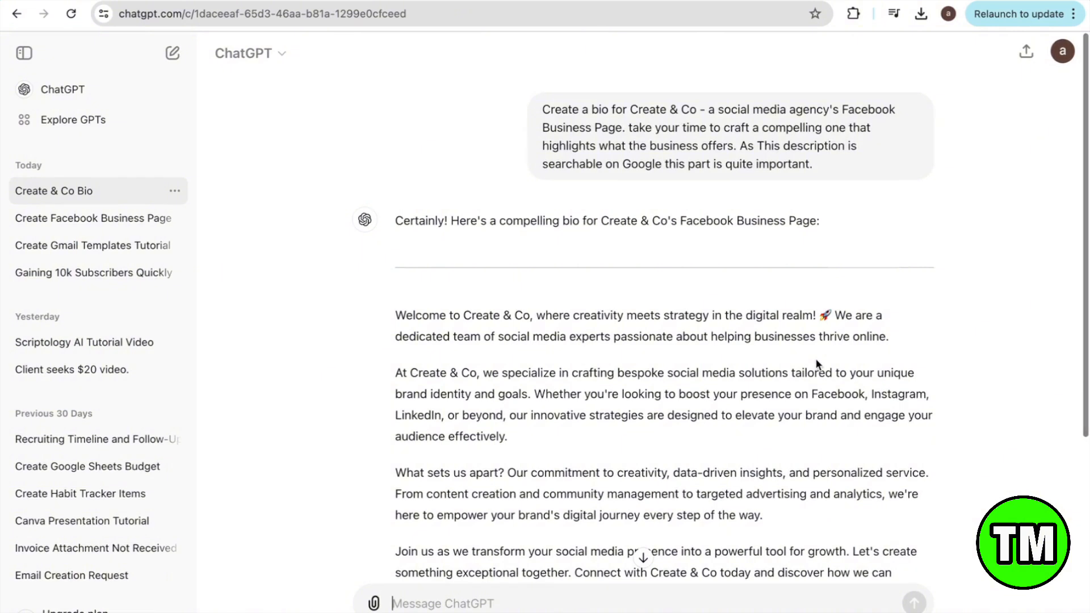
{"action": "scroll", "coordinate": [818, 363], "scroll_direction": "down", "scroll_amount": 1}
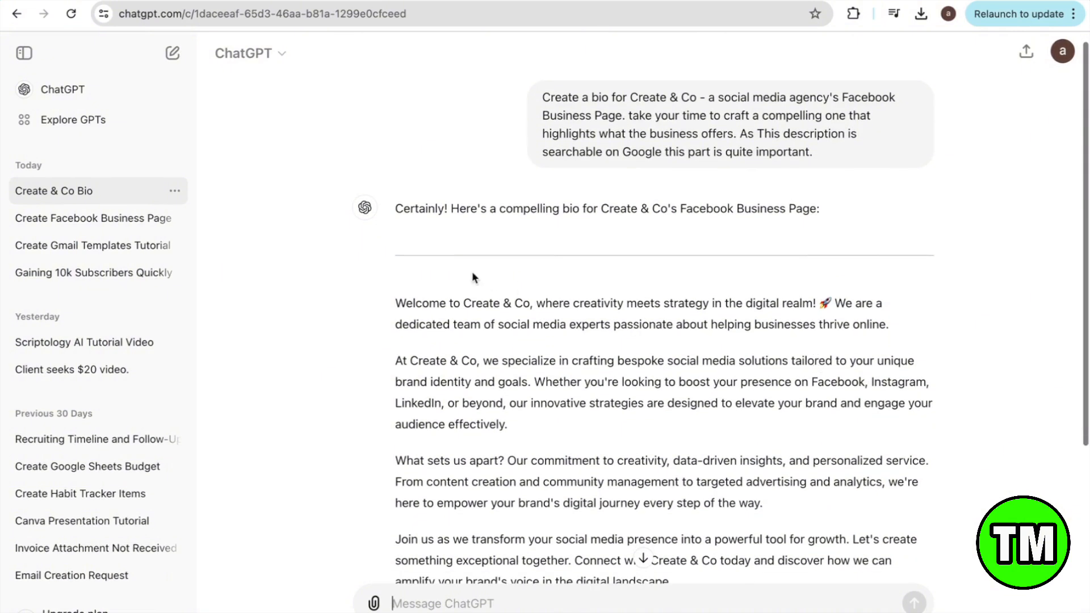
{"action": "left_click_drag", "start_coordinate": [394, 304], "coordinate": [805, 519]}
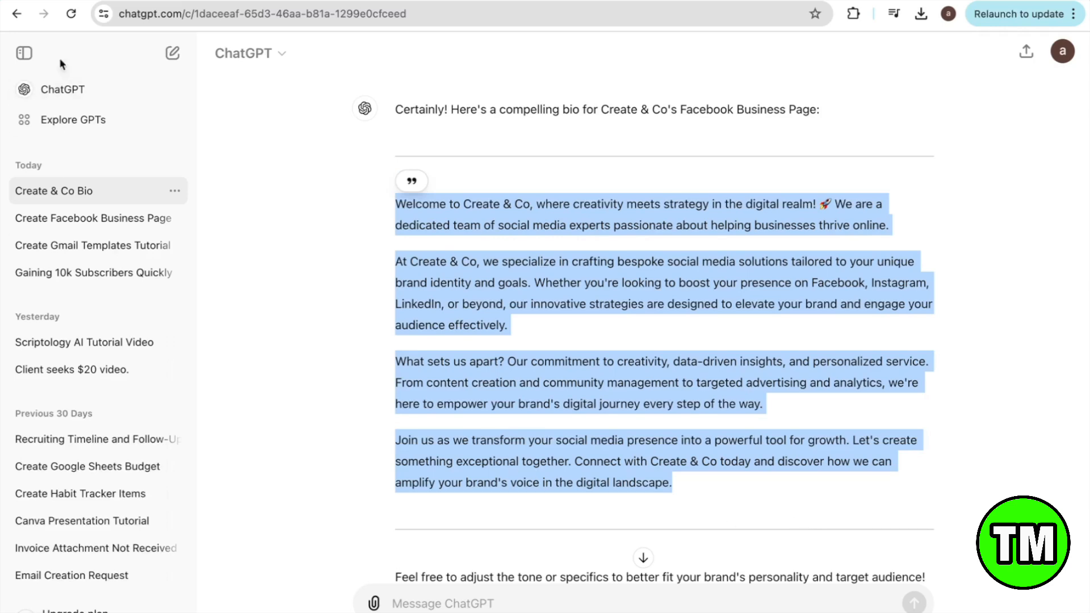
{"action": "left_click", "coordinate": [93, 1]}
{"action": "type", "text": "Welcome to Create & Co, where creativity meets strategy in the digital realm! 🚀 We are a dedicated team of social media experts passionate about helping businesses thrive online.  At Create & Co, we specialize in crafting bespoke social media solutions t"}
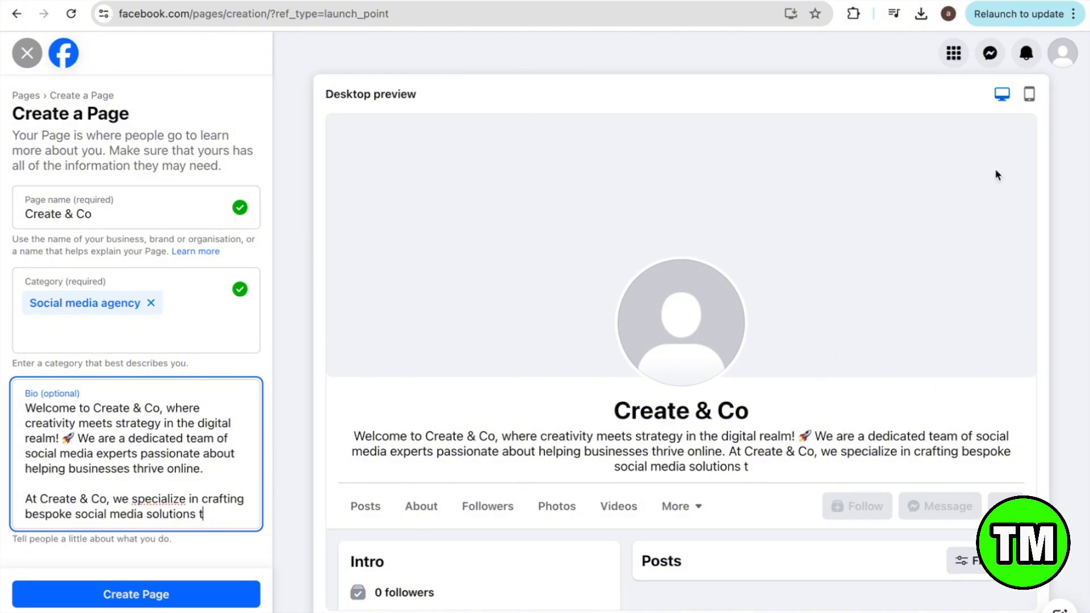
Step: Review the desktop preview and create the Create & Co Page
{"action": "scroll", "coordinate": [852, 415], "scroll_direction": "down", "scroll_amount": 1}
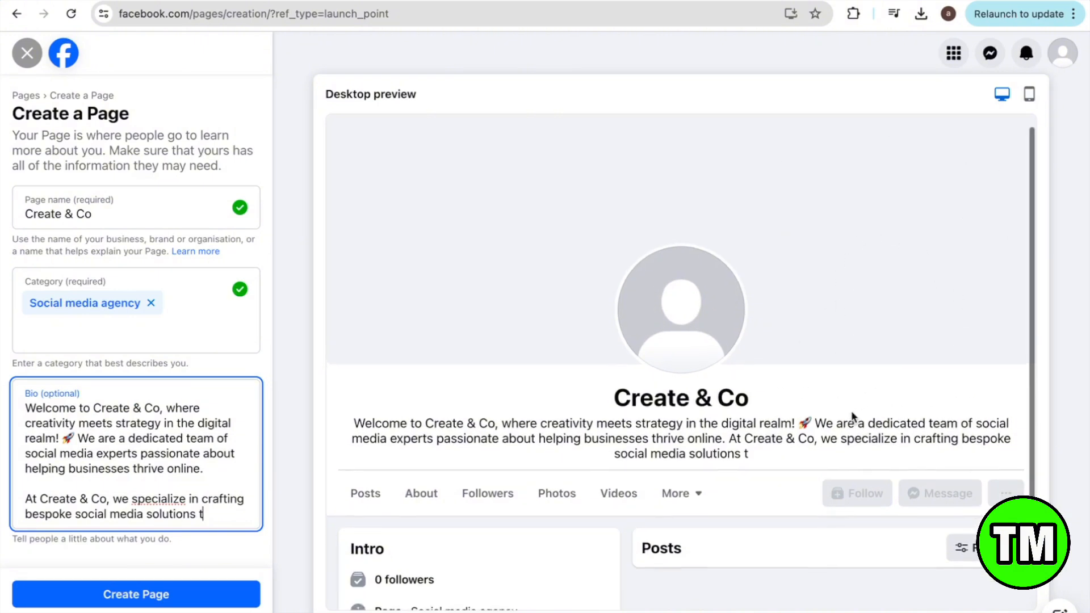
{"action": "scroll", "coordinate": [852, 415], "scroll_direction": "up", "scroll_amount": 1}
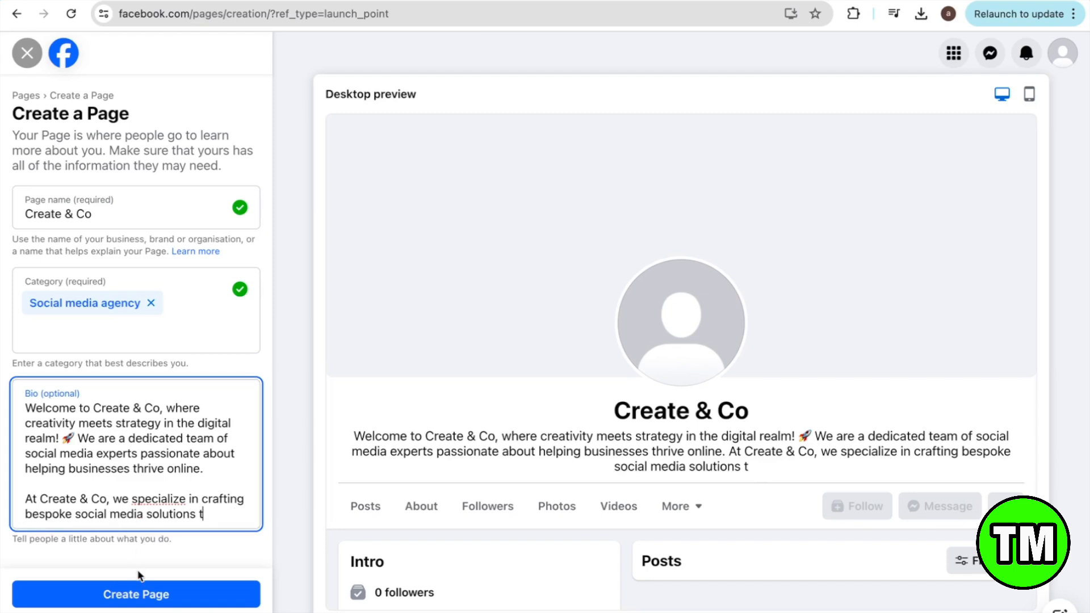
{"action": "left_click", "coordinate": [138, 599]}
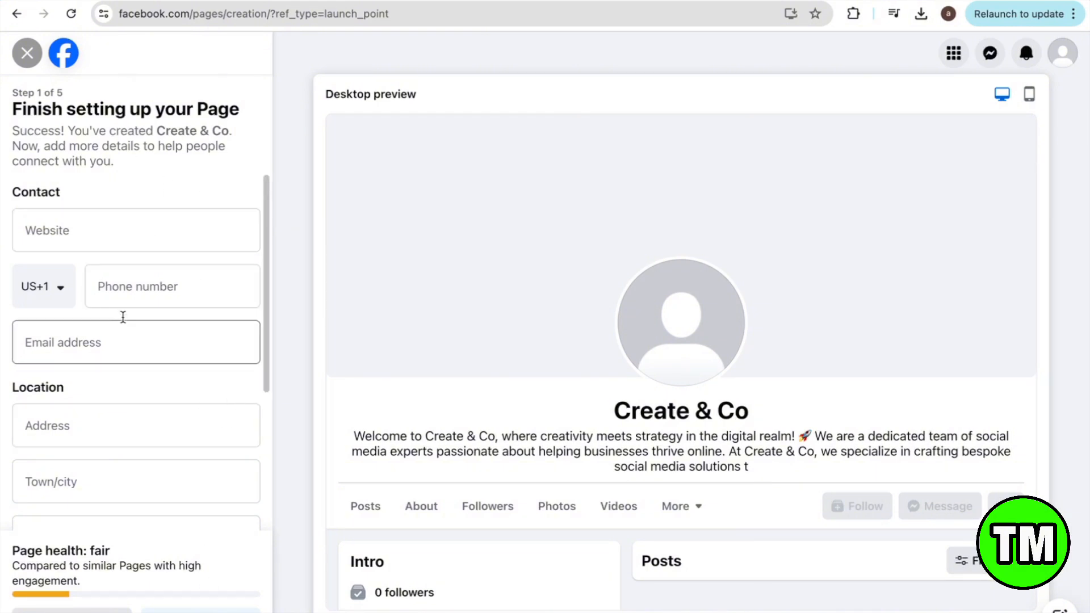
Step: Fill in the Page's website and street address fields, then continue to step 2
{"action": "left_click", "coordinate": [161, 227]}
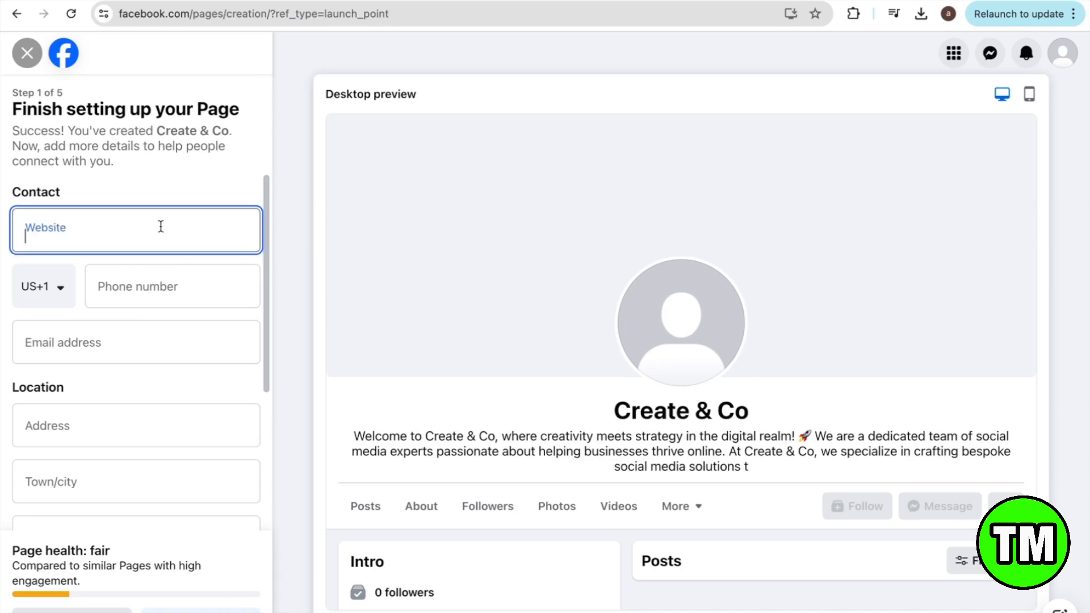
{"action": "left_click", "coordinate": [134, 415]}
{"action": "scroll", "coordinate": [134, 415], "scroll_direction": "down", "scroll_amount": 4}
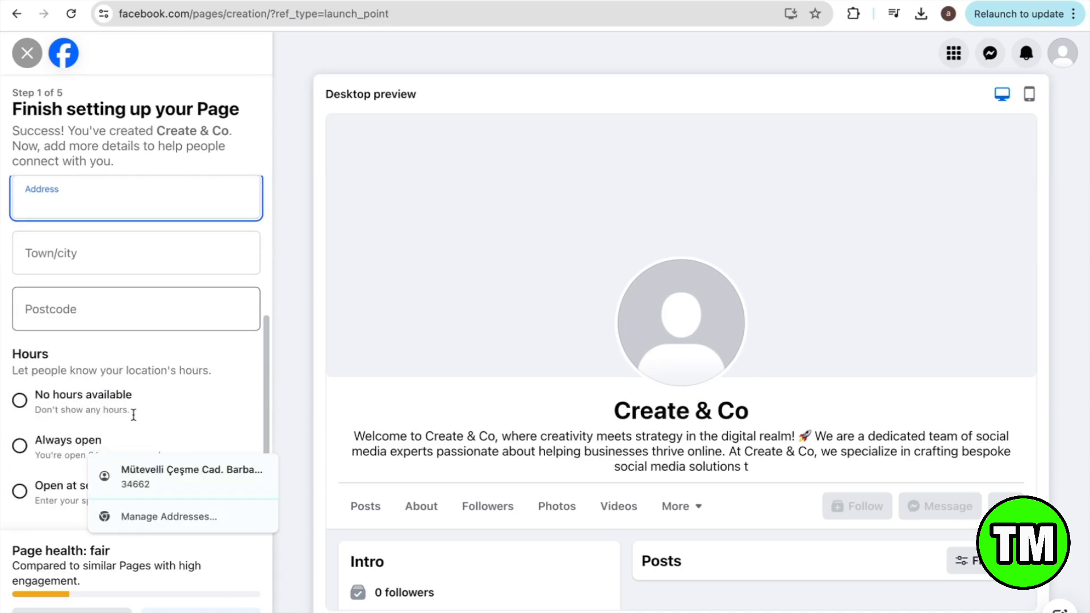
{"action": "scroll", "coordinate": [138, 388], "scroll_direction": "up", "scroll_amount": 3}
{"action": "scroll", "coordinate": [139, 388], "scroll_direction": "down", "scroll_amount": 3}
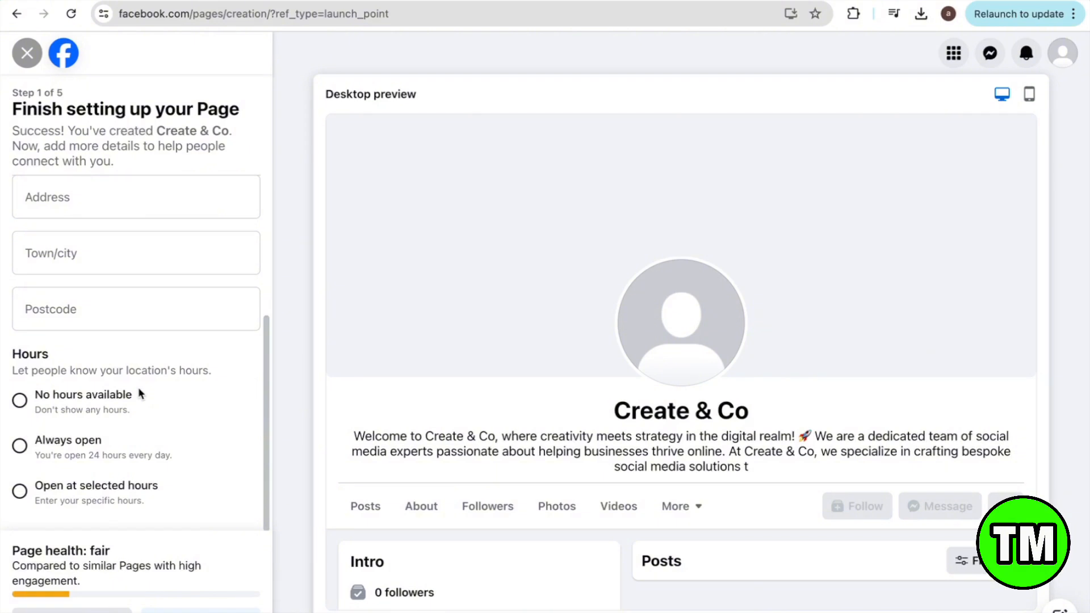
{"action": "scroll", "coordinate": [151, 284], "scroll_direction": "up", "scroll_amount": 4}
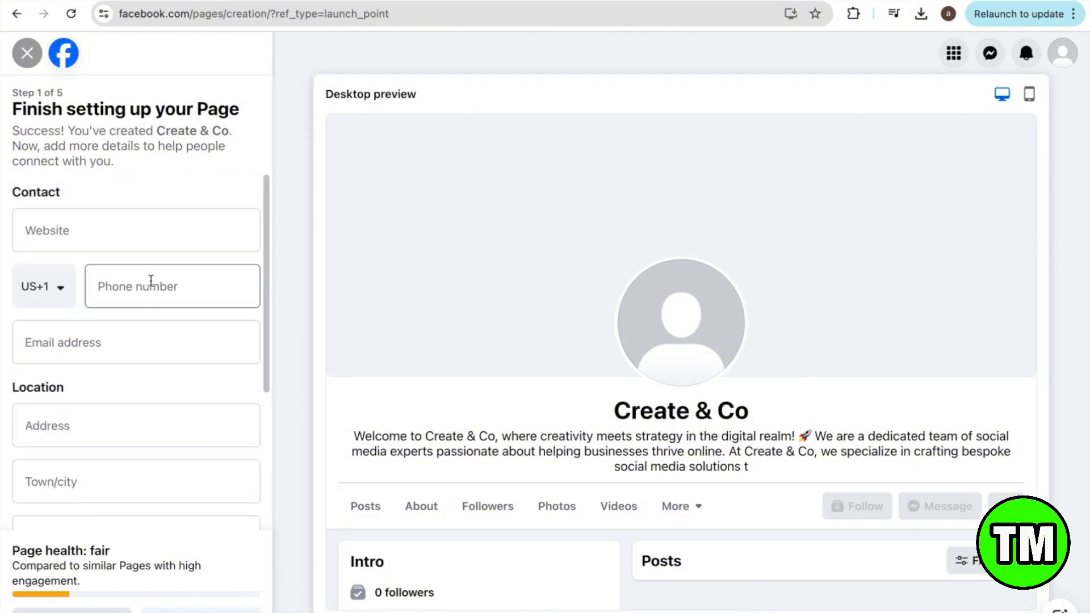
{"action": "scroll", "coordinate": [158, 243], "scroll_direction": "down", "scroll_amount": 4}
{"action": "scroll", "coordinate": [159, 243], "scroll_direction": "up", "scroll_amount": 4}
{"action": "left_click", "coordinate": [158, 243]}
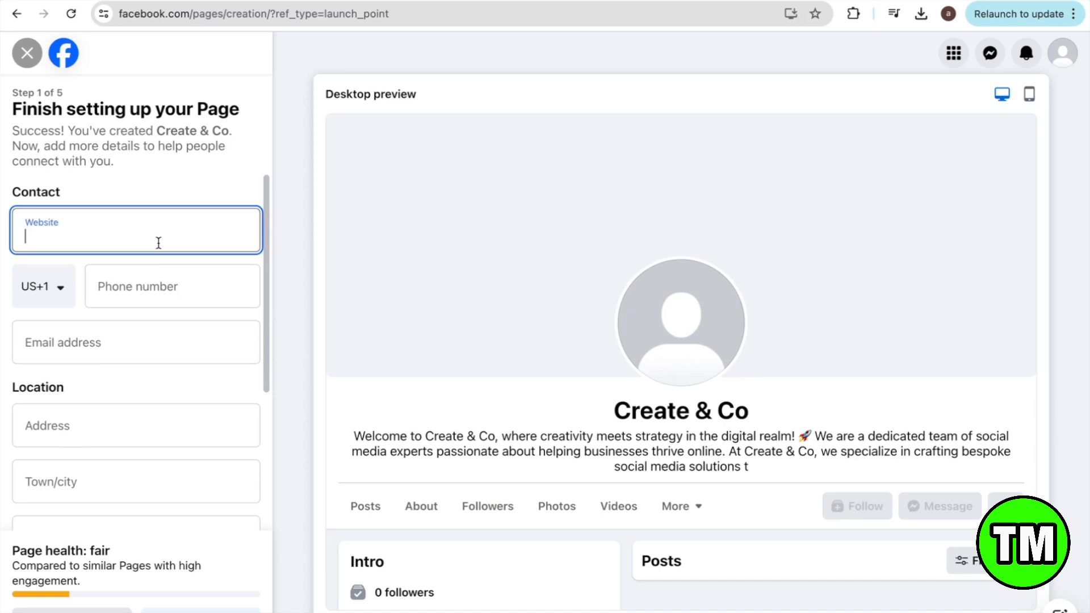
{"action": "scroll", "coordinate": [163, 238], "scroll_direction": "down", "scroll_amount": 4}
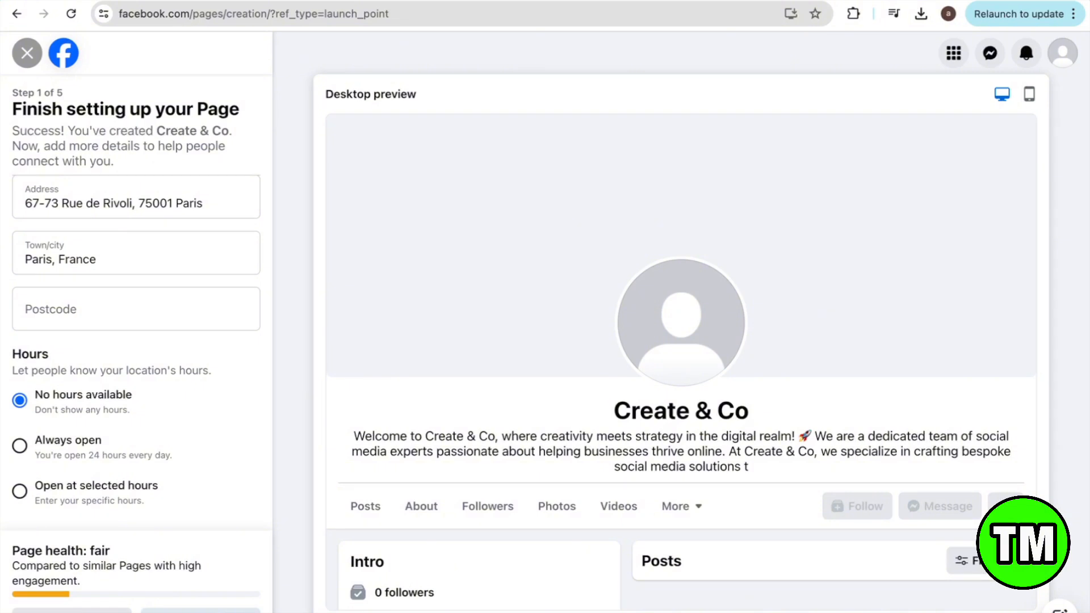
{"action": "left_click", "coordinate": [200, 611]}
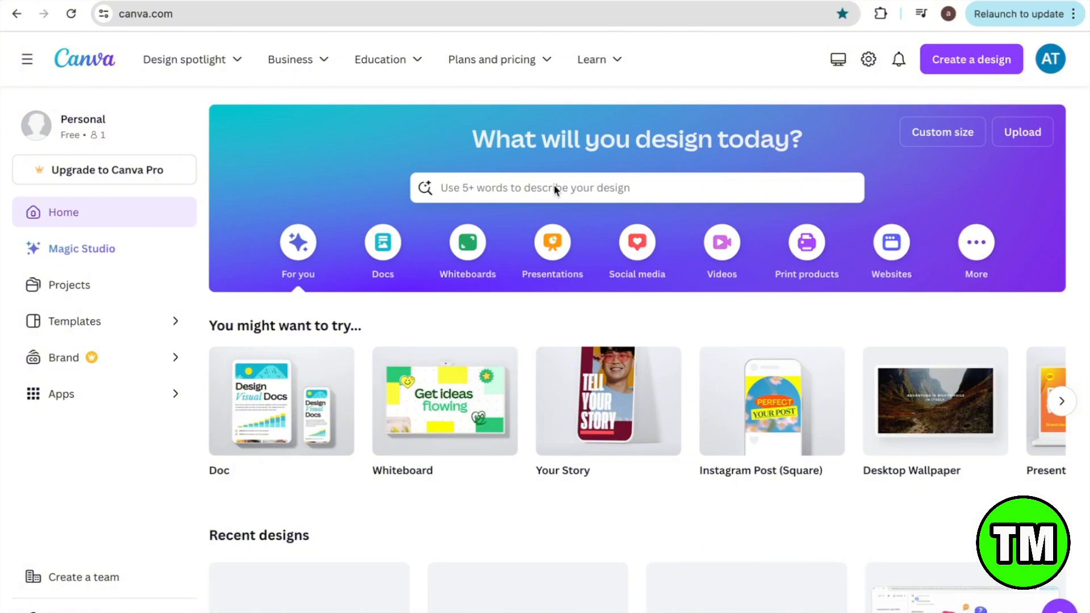
Step: Search Canva templates for 'business facebook cover' and scroll through the Facebook Cover results
{"action": "left_click", "coordinate": [437, 180]}
{"action": "type", "text": "busi"}
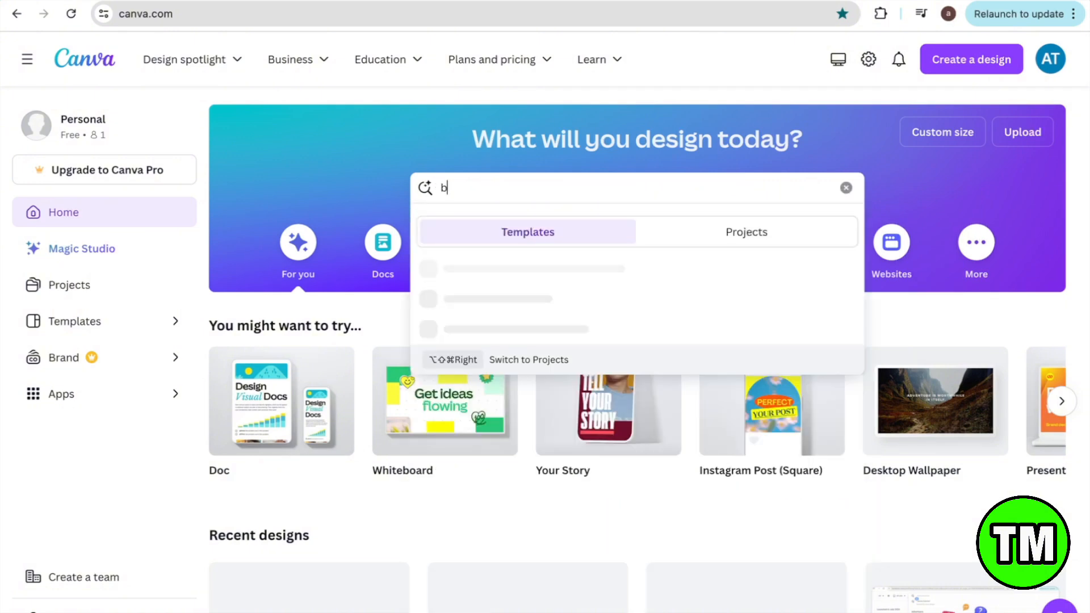
{"action": "type", "text": "ness facebook cover"}
{"action": "key", "text": "Return"}
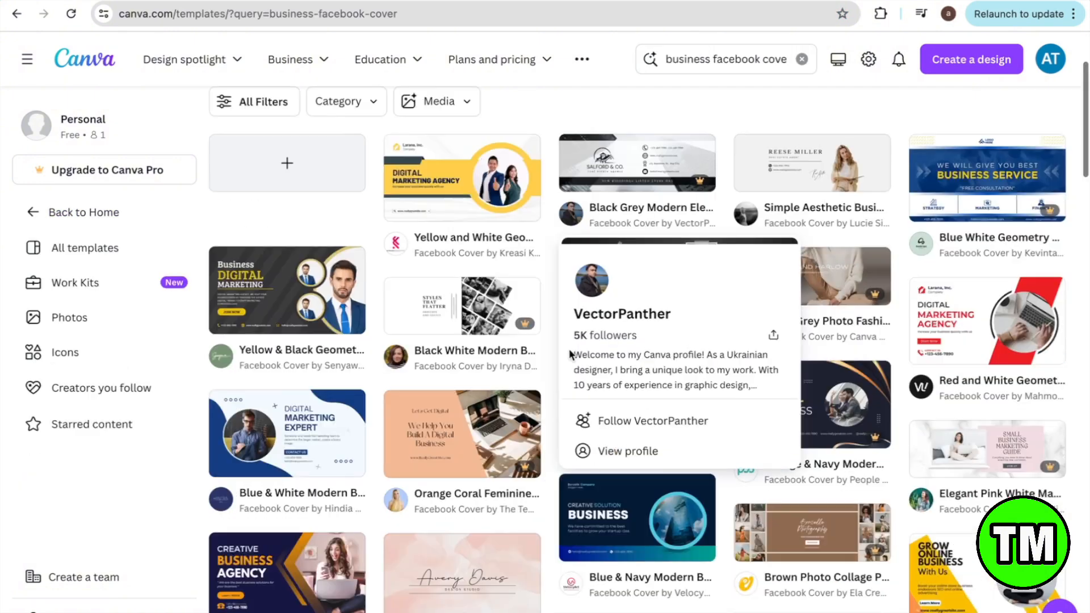
{"action": "scroll", "coordinate": [570, 355], "scroll_direction": "down", "scroll_amount": 1}
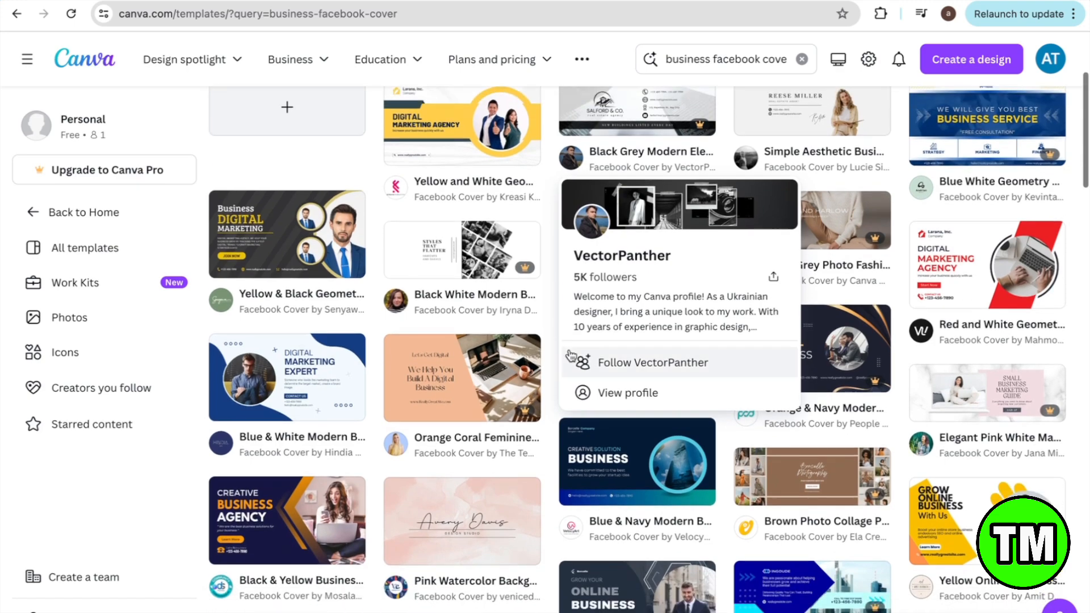
{"action": "scroll", "coordinate": [571, 355], "scroll_direction": "down", "scroll_amount": 3}
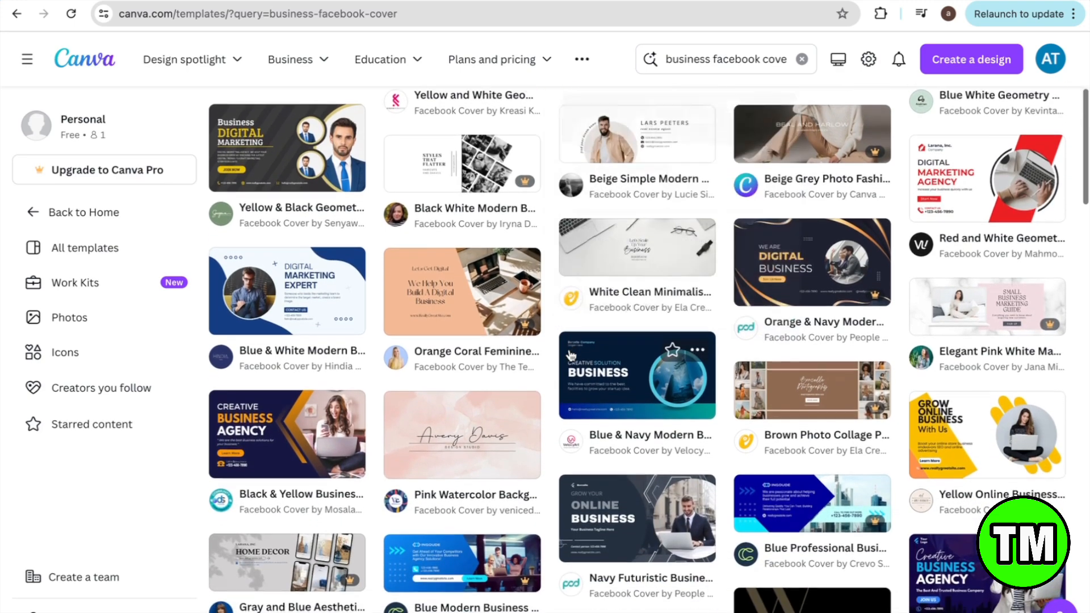
{"action": "scroll", "coordinate": [571, 355], "scroll_direction": "down", "scroll_amount": 3}
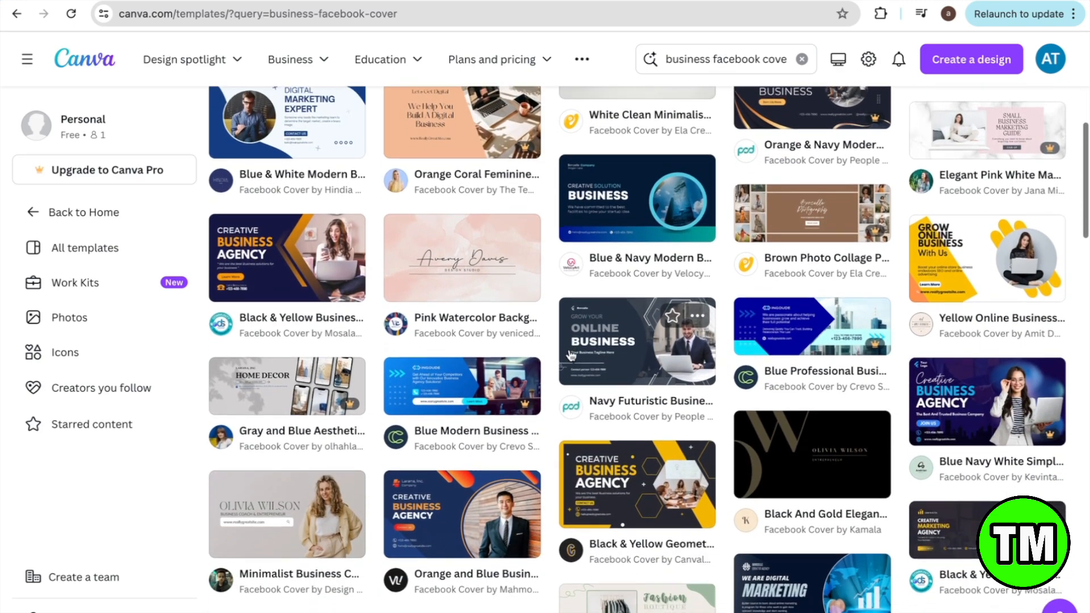
{"action": "scroll", "coordinate": [571, 355], "scroll_direction": "down", "scroll_amount": 3}
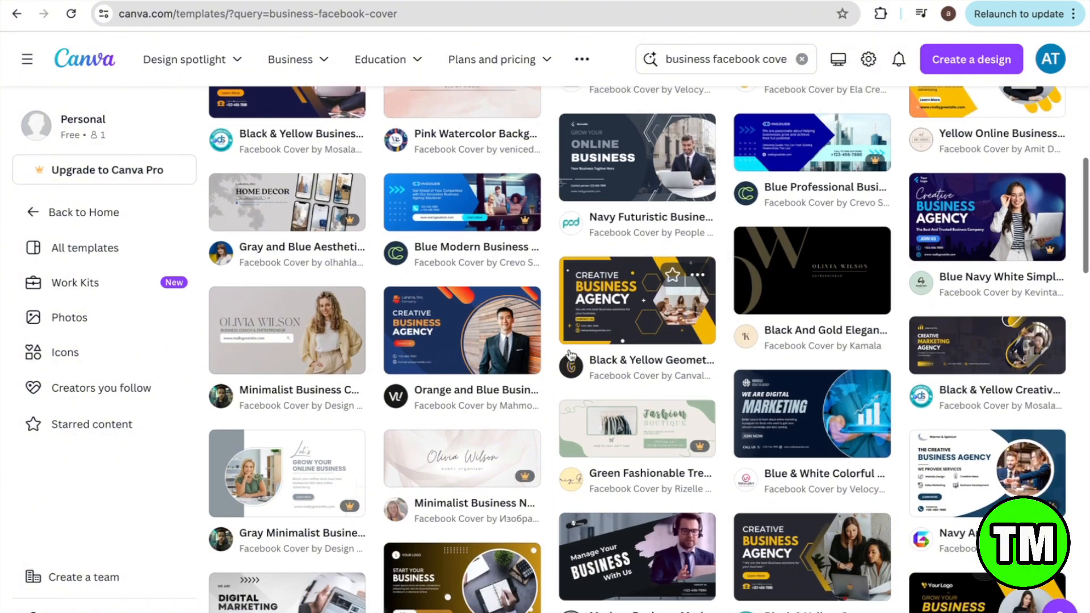
{"action": "scroll", "coordinate": [571, 355], "scroll_direction": "down", "scroll_amount": 4}
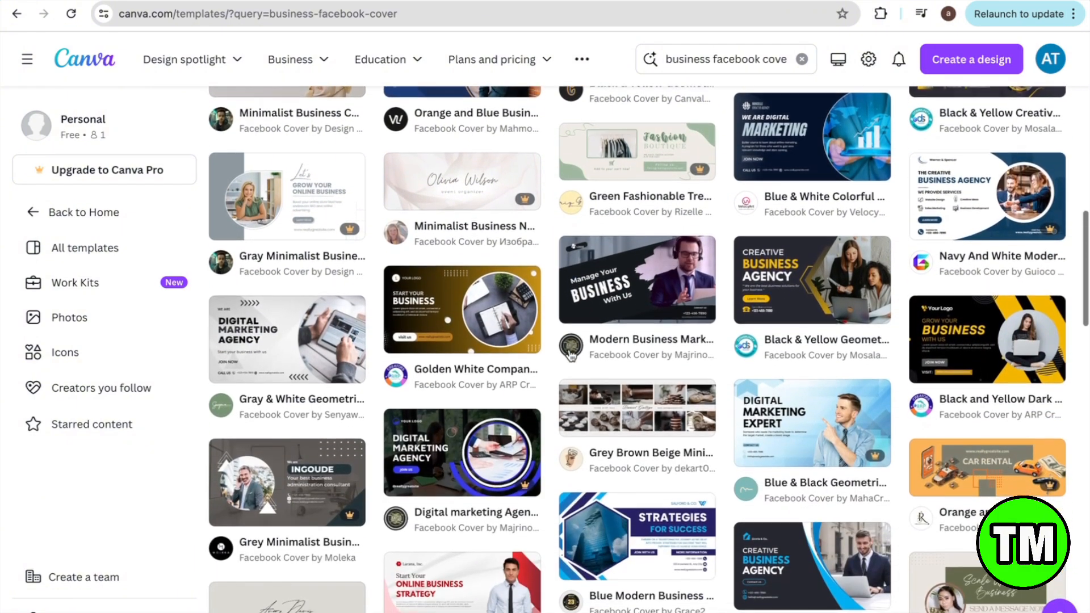
{"action": "scroll", "coordinate": [571, 355], "scroll_direction": "down", "scroll_amount": 3}
{"action": "mouse_move", "coordinate": [571, 355]}
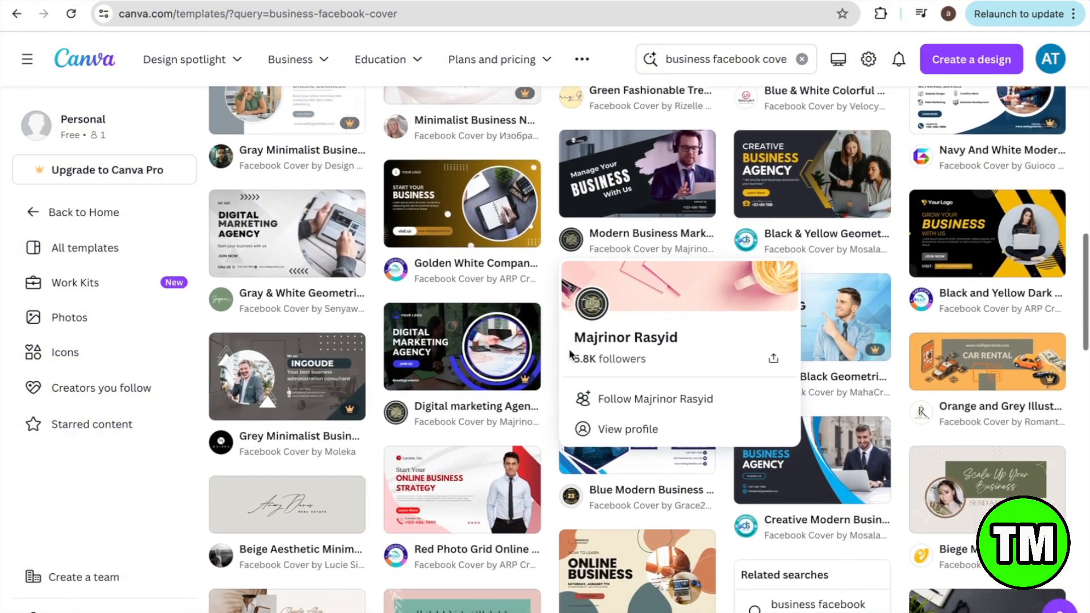
{"action": "scroll", "coordinate": [571, 355], "scroll_direction": "down", "scroll_amount": 3}
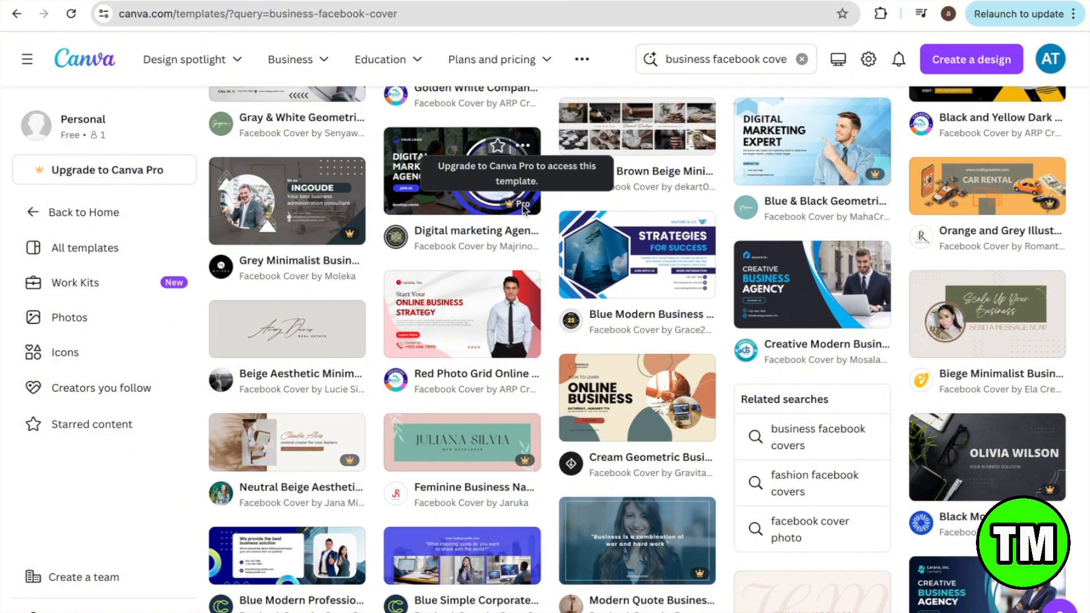
{"action": "scroll", "coordinate": [499, 293], "scroll_direction": "down", "scroll_amount": 1}
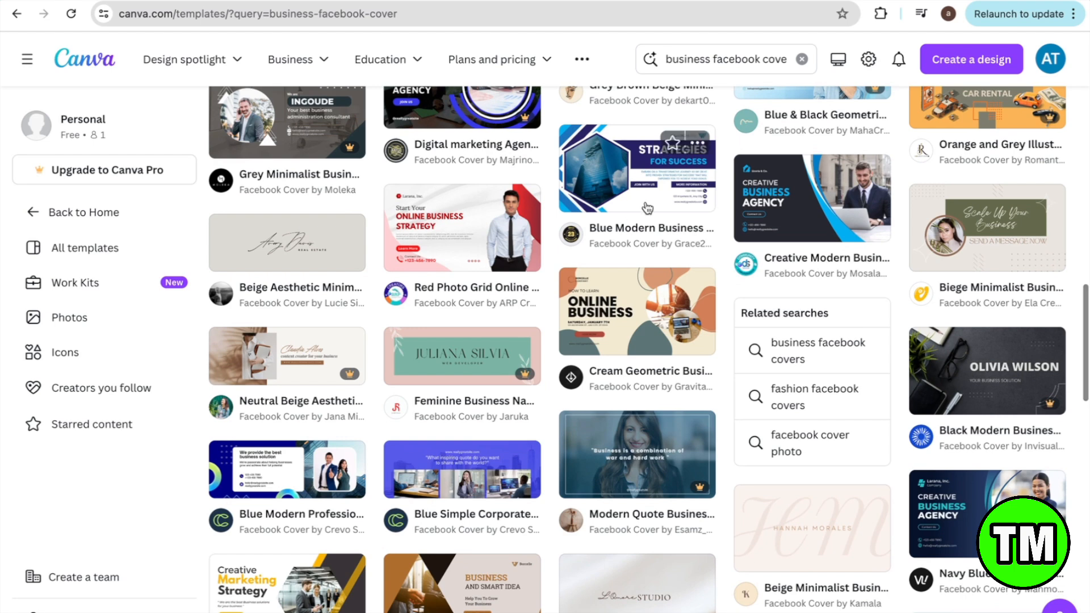
{"action": "scroll", "coordinate": [672, 316], "scroll_direction": "down", "scroll_amount": 5}
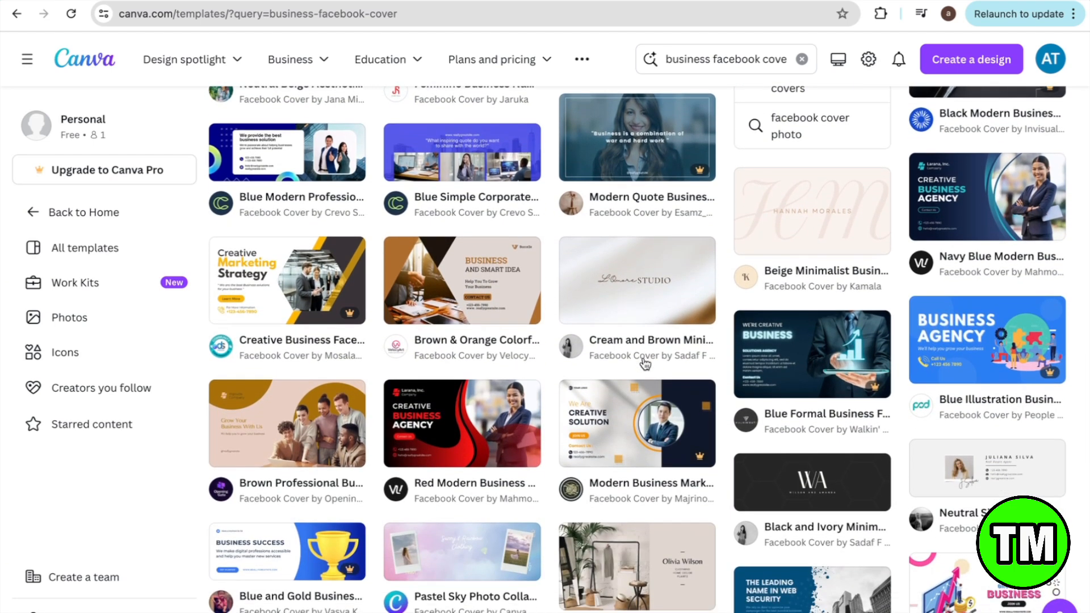
{"action": "scroll", "coordinate": [645, 363], "scroll_direction": "down", "scroll_amount": 2}
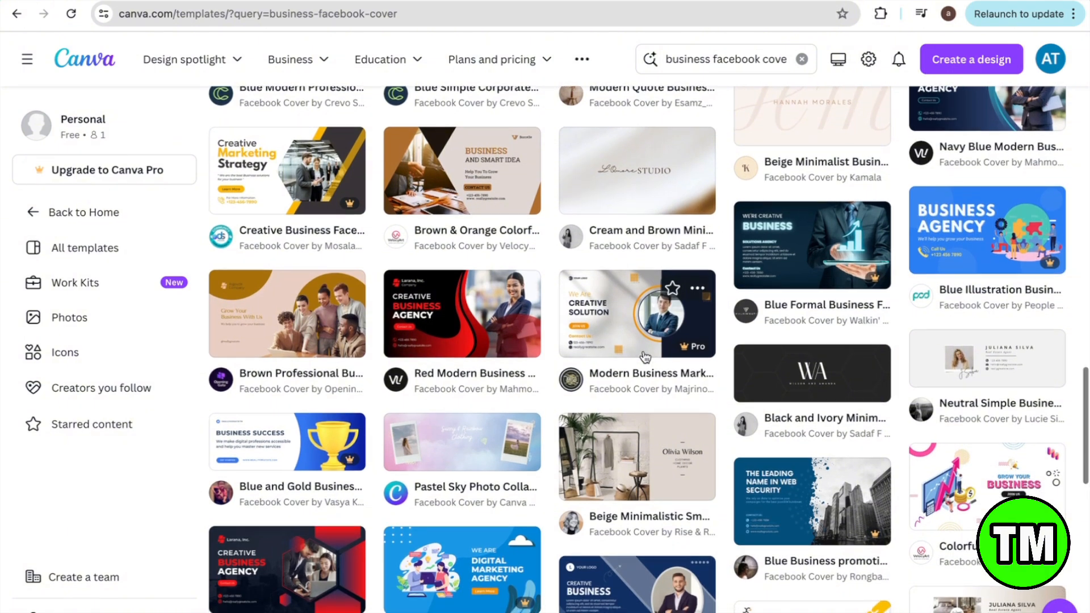
{"action": "scroll", "coordinate": [645, 364], "scroll_direction": "down", "scroll_amount": 5}
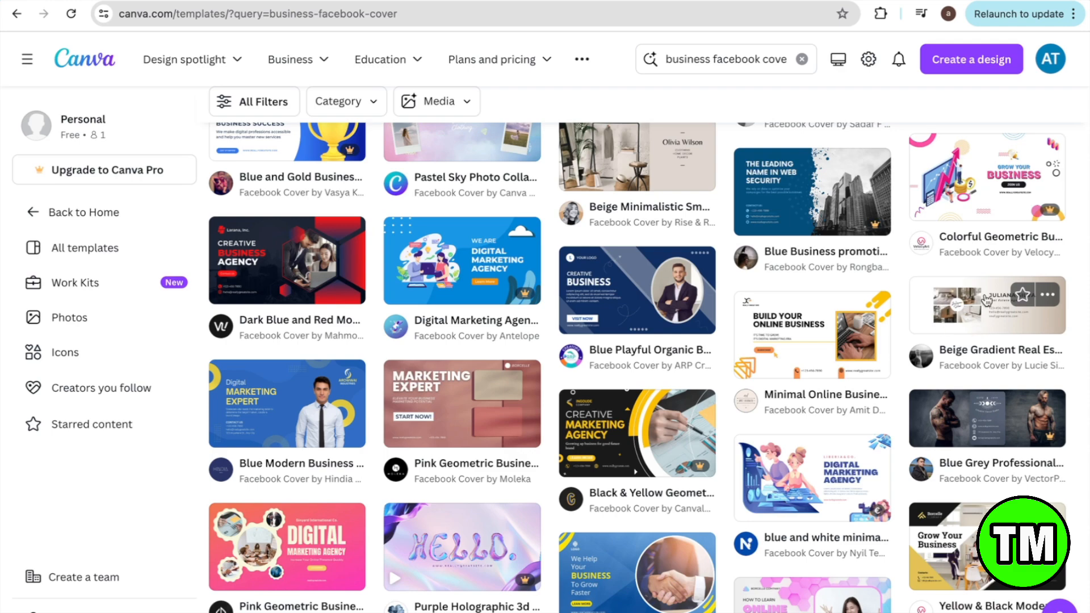
Step: Open the Beige Gradient Real Estate Business Facebook Cover template in the Canva editor
{"action": "left_click", "coordinate": [978, 311]}
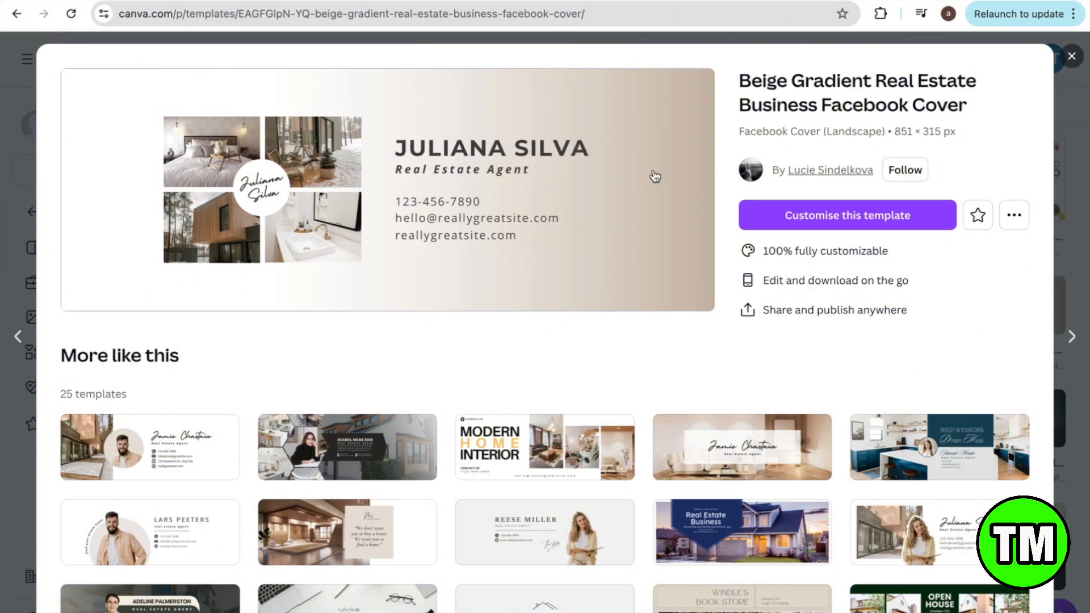
{"action": "left_click", "coordinate": [851, 217]}
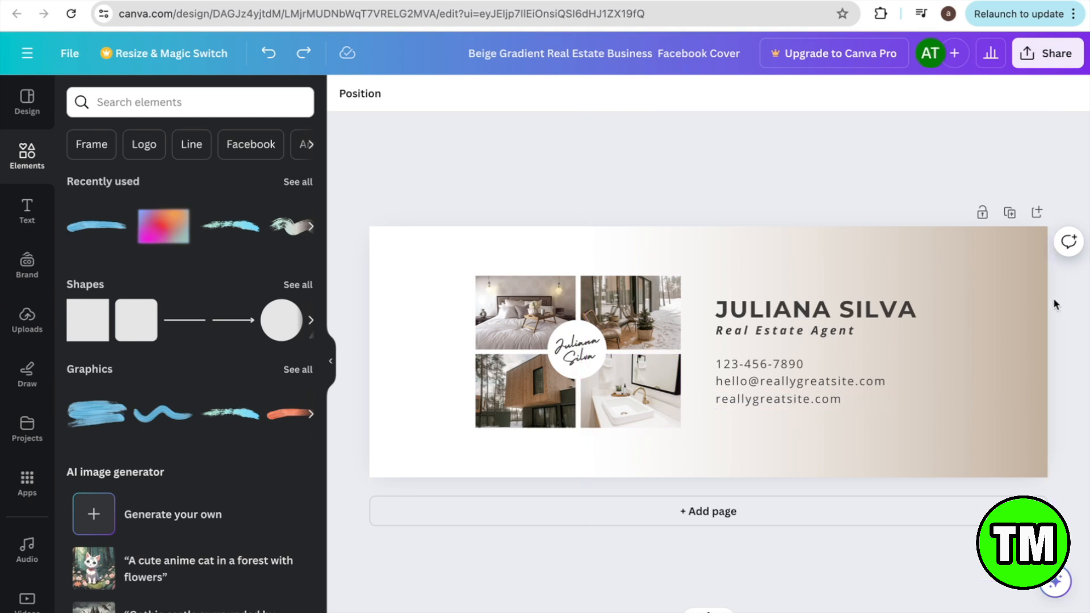
Step: Select the cover's gradient image and its page background
{"action": "left_click", "coordinate": [1023, 271]}
{"action": "left_click", "coordinate": [535, 196]}
{"action": "left_click", "coordinate": [533, 251]}
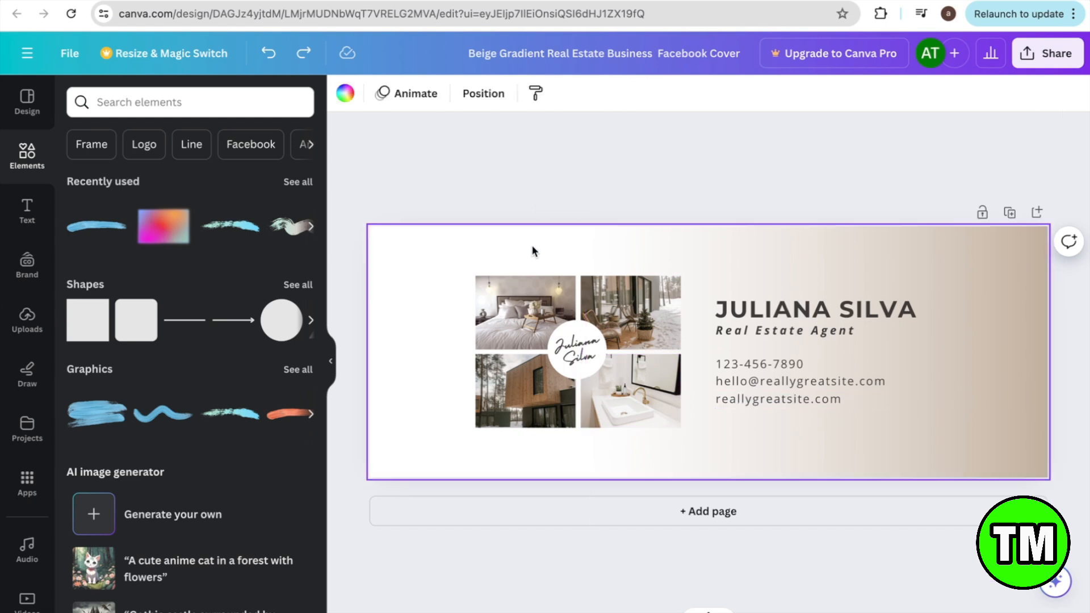
{"action": "scroll", "coordinate": [88, 230], "scroll_direction": "down", "scroll_amount": 5}
{"action": "scroll", "coordinate": [88, 230], "scroll_direction": "up", "scroll_amount": 5}
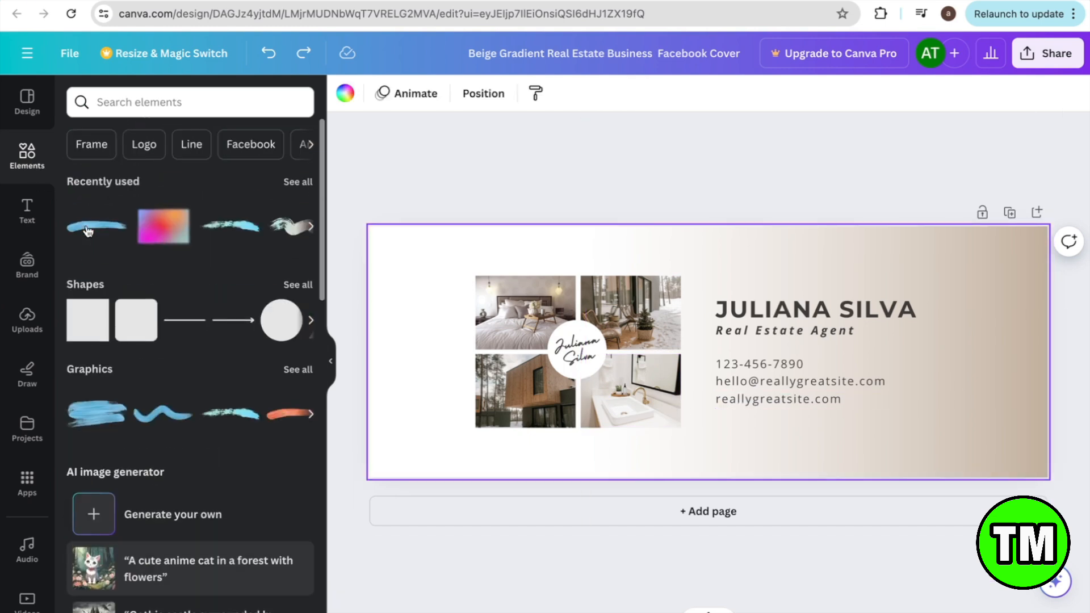
Step: Browse frame graphics, photos and videos, the text options, and previously uploaded images
{"action": "left_click", "coordinate": [107, 145]}
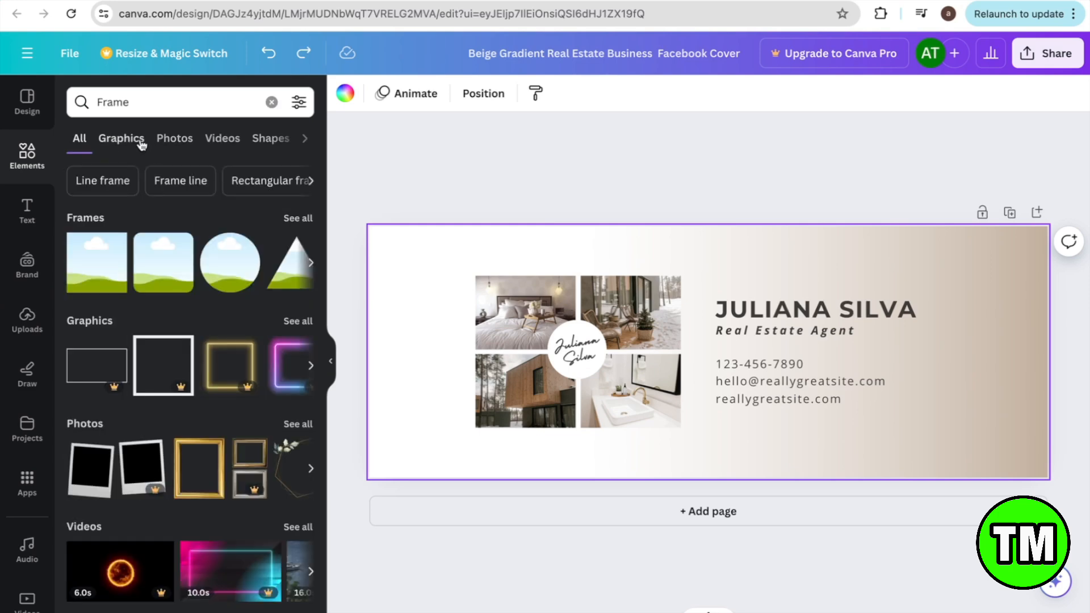
{"action": "left_click", "coordinate": [133, 141]}
{"action": "left_click", "coordinate": [171, 142]}
{"action": "left_click", "coordinate": [219, 139]}
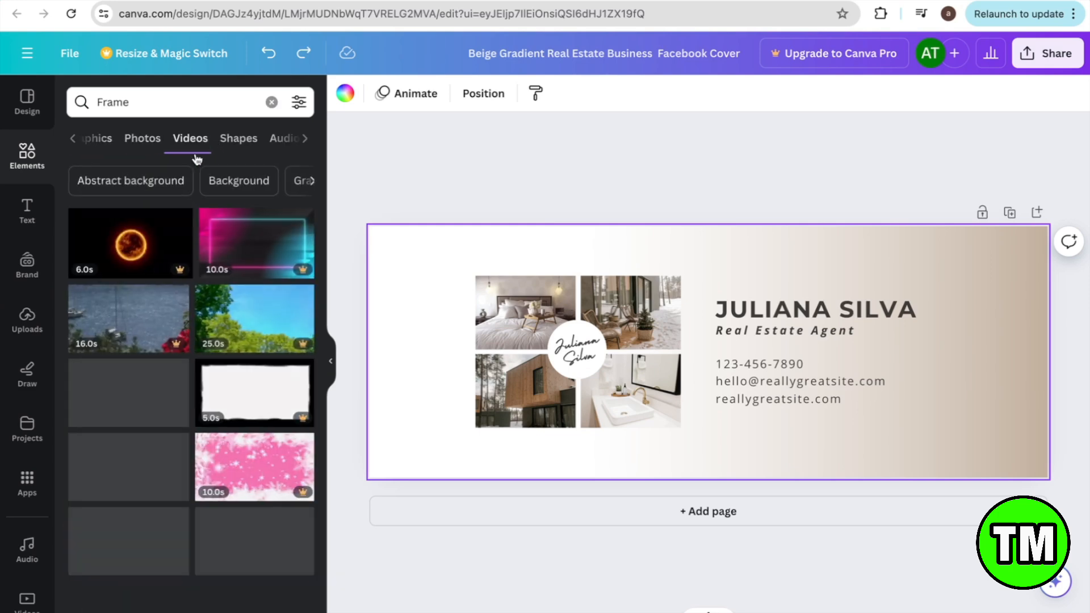
{"action": "left_click", "coordinate": [27, 212]}
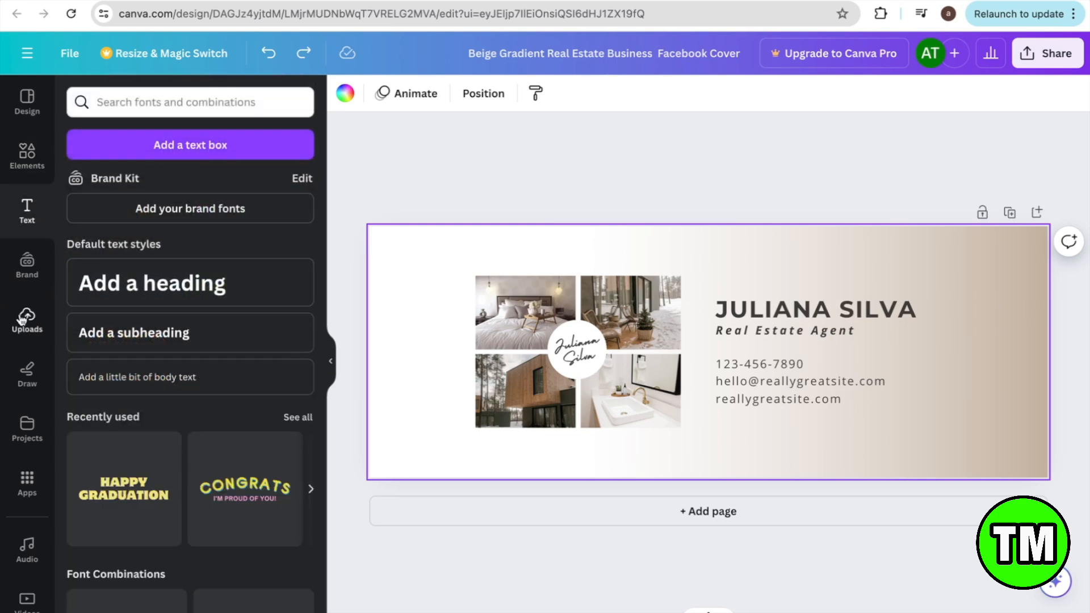
{"action": "left_click", "coordinate": [23, 334]}
{"action": "scroll", "coordinate": [67, 420], "scroll_direction": "down", "scroll_amount": 3}
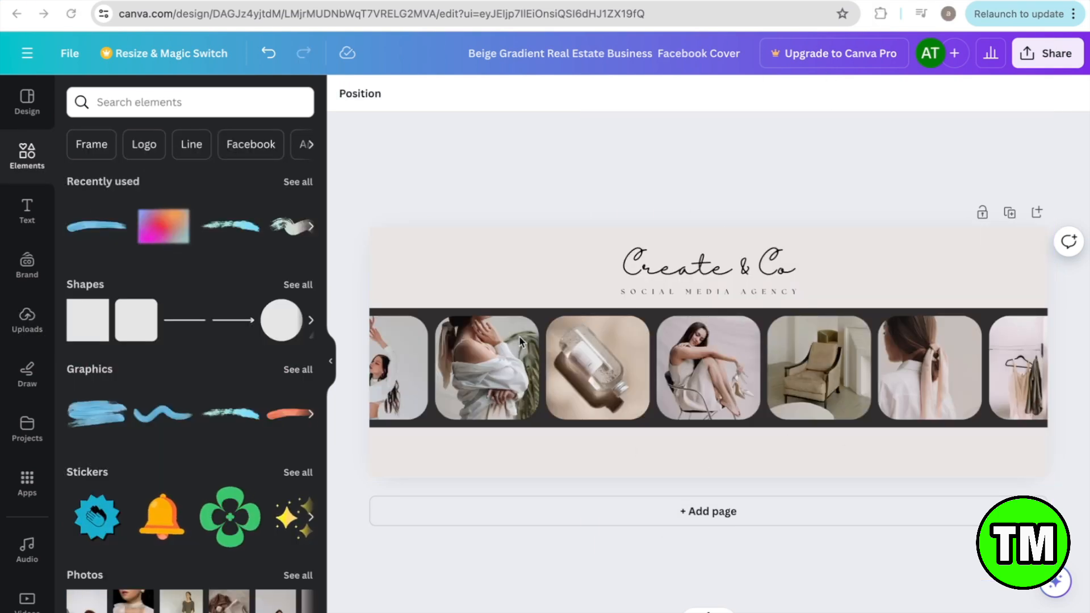
Step: Download the Create & Co cover as an 851 × 315 px PNG via Share > Download
{"action": "left_click", "coordinate": [1040, 67]}
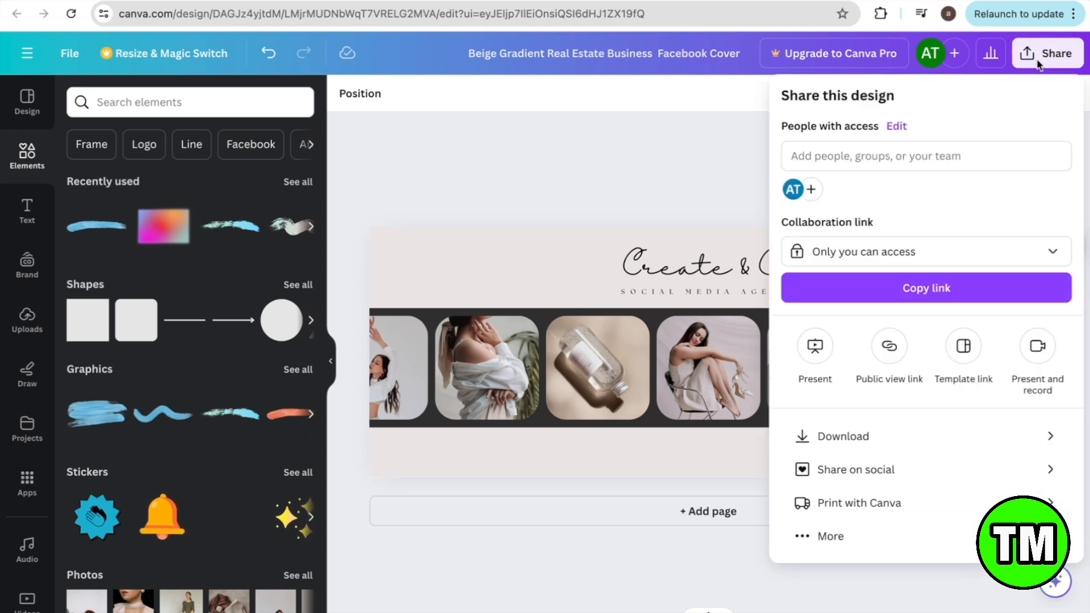
{"action": "left_click", "coordinate": [901, 448]}
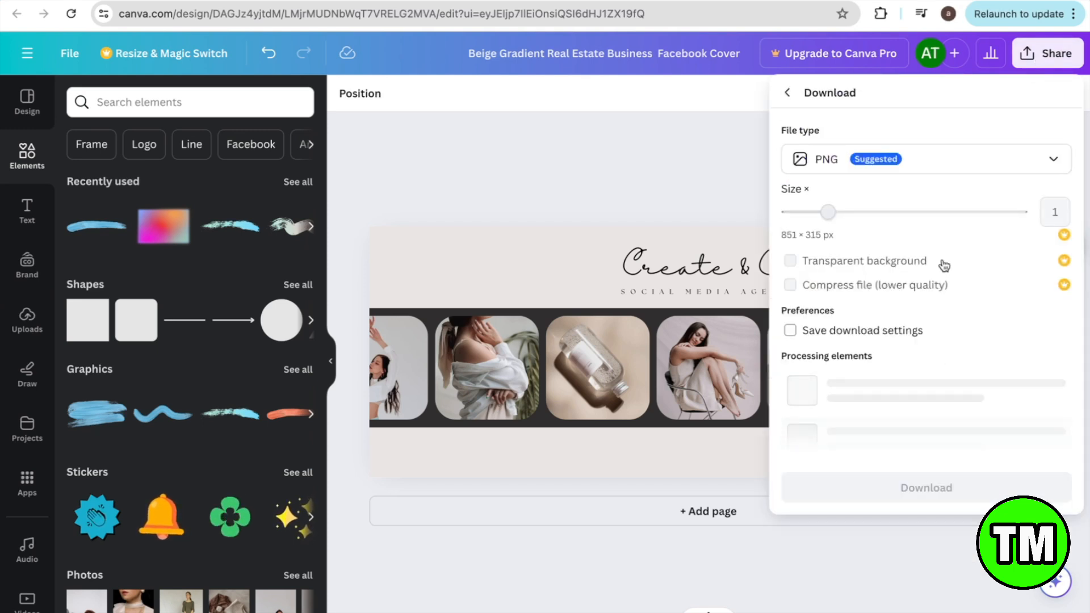
{"action": "left_click", "coordinate": [958, 165]}
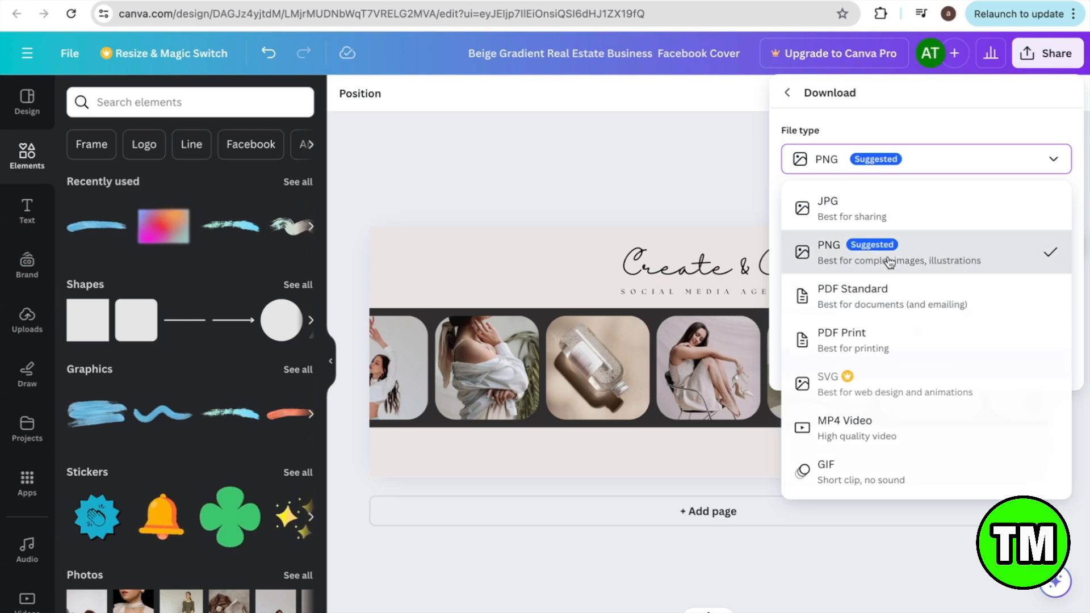
{"action": "left_click", "coordinate": [823, 250]}
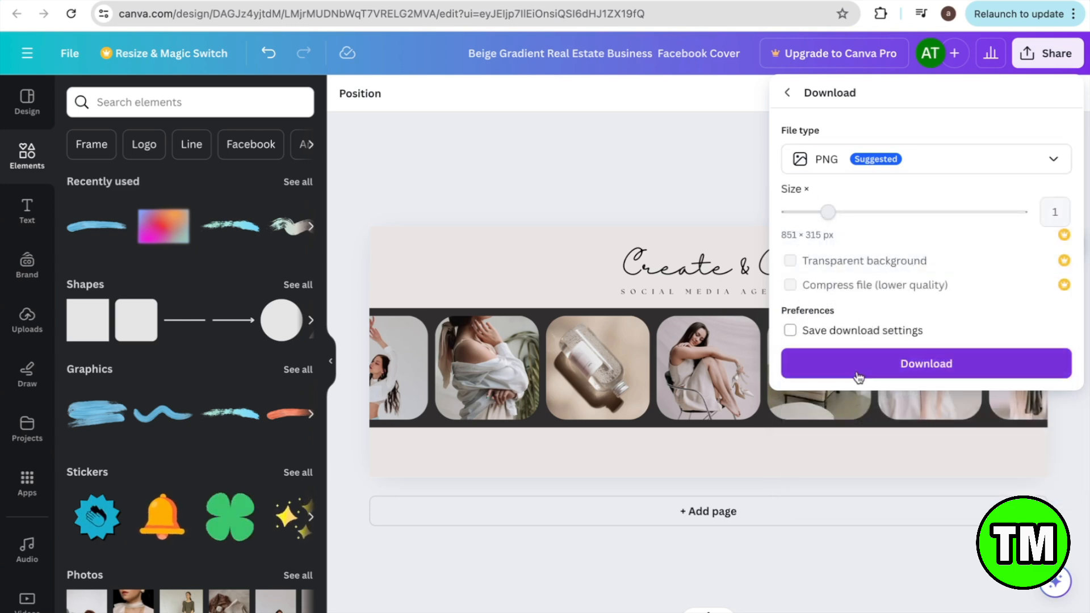
{"action": "left_click", "coordinate": [840, 370]}
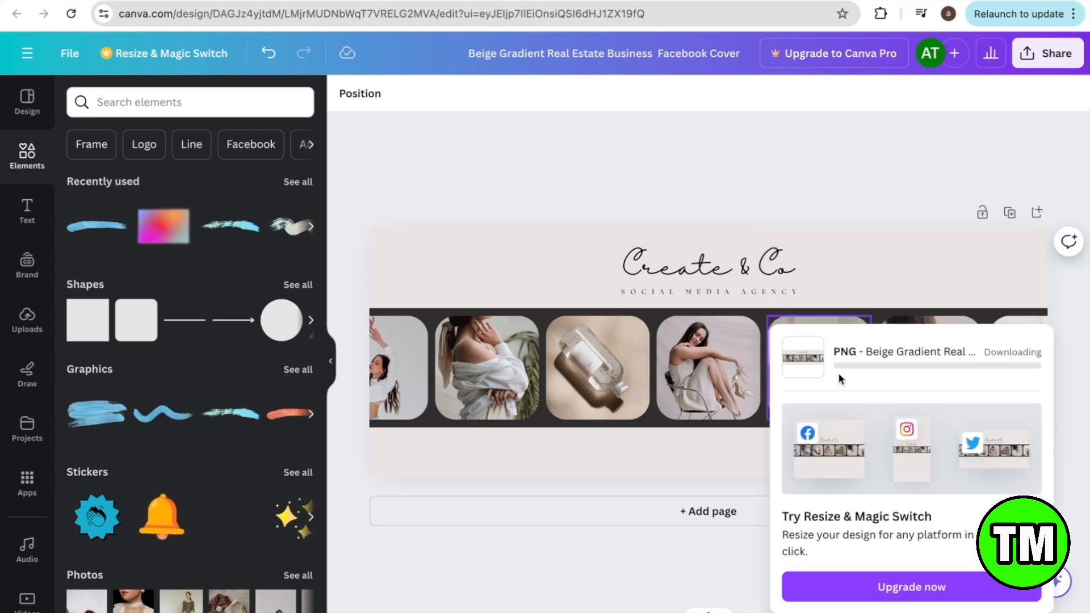
{"action": "left_click", "coordinate": [28, 102]}
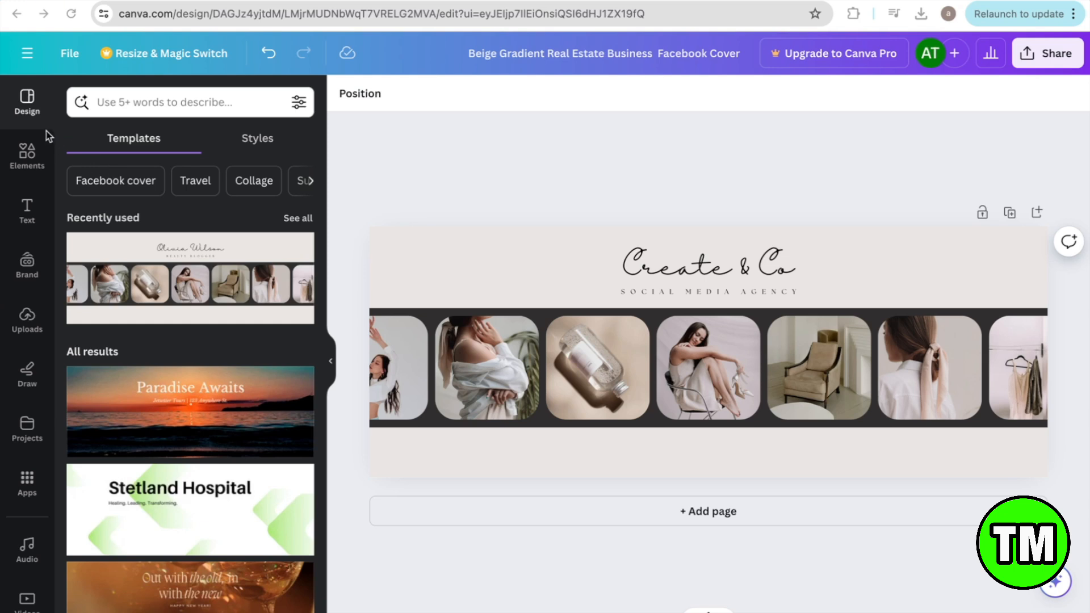
Step: Start a new design from the file menu and search design types for 'LOG'
{"action": "left_click", "coordinate": [28, 54]}
{"action": "left_click", "coordinate": [196, 52]}
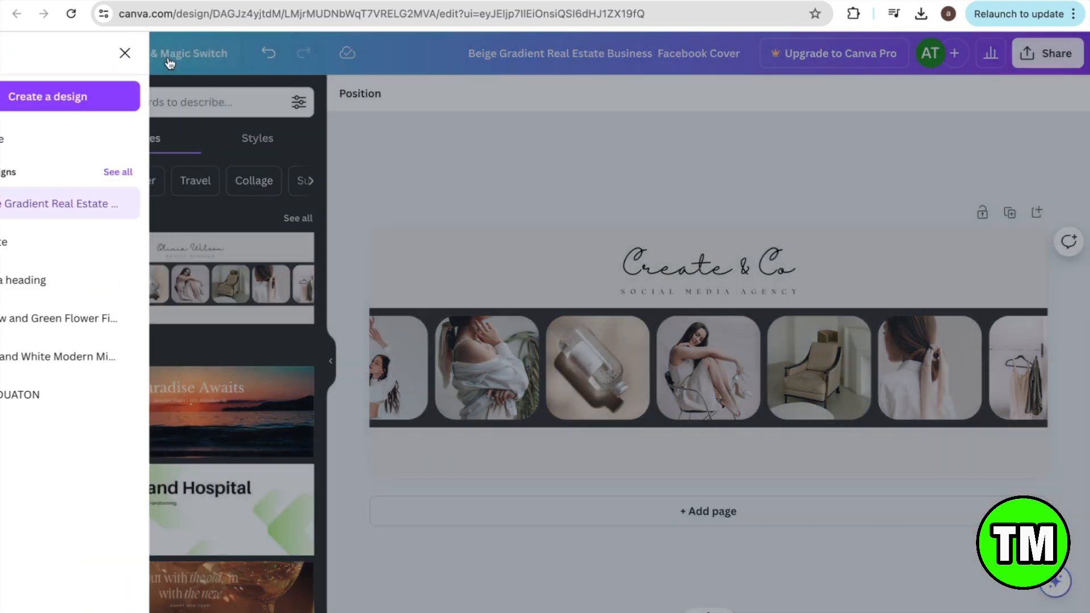
{"action": "left_click", "coordinate": [79, 58]}
{"action": "left_click", "coordinate": [140, 160]}
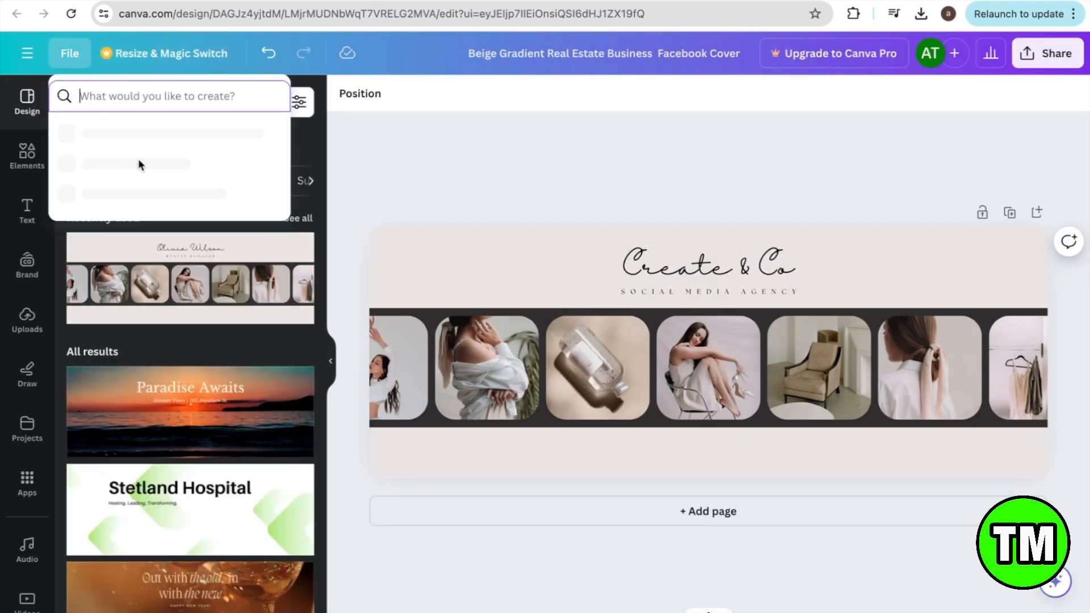
{"action": "left_click", "coordinate": [193, 96]}
{"action": "type", "text": "LOGO"}
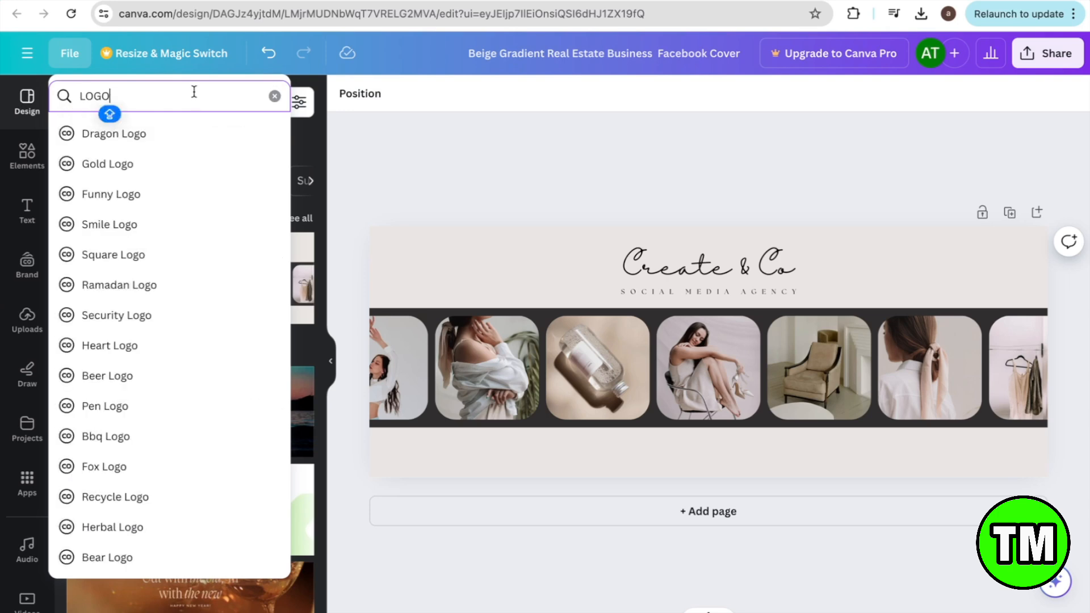
{"action": "scroll", "coordinate": [151, 340], "scroll_direction": "down", "scroll_amount": 3}
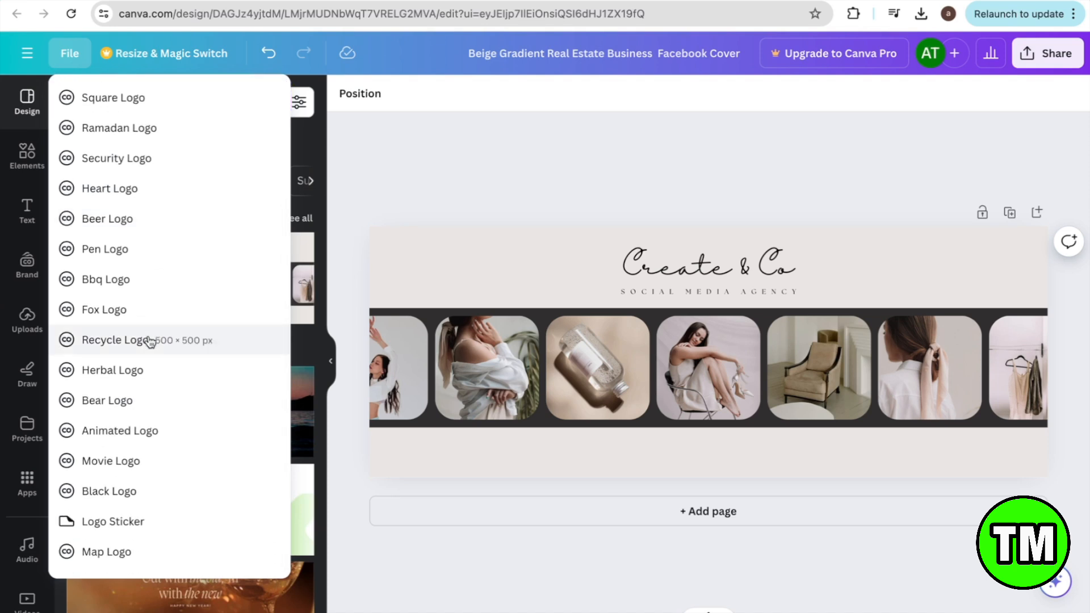
{"action": "scroll", "coordinate": [149, 342], "scroll_direction": "up", "scroll_amount": 3}
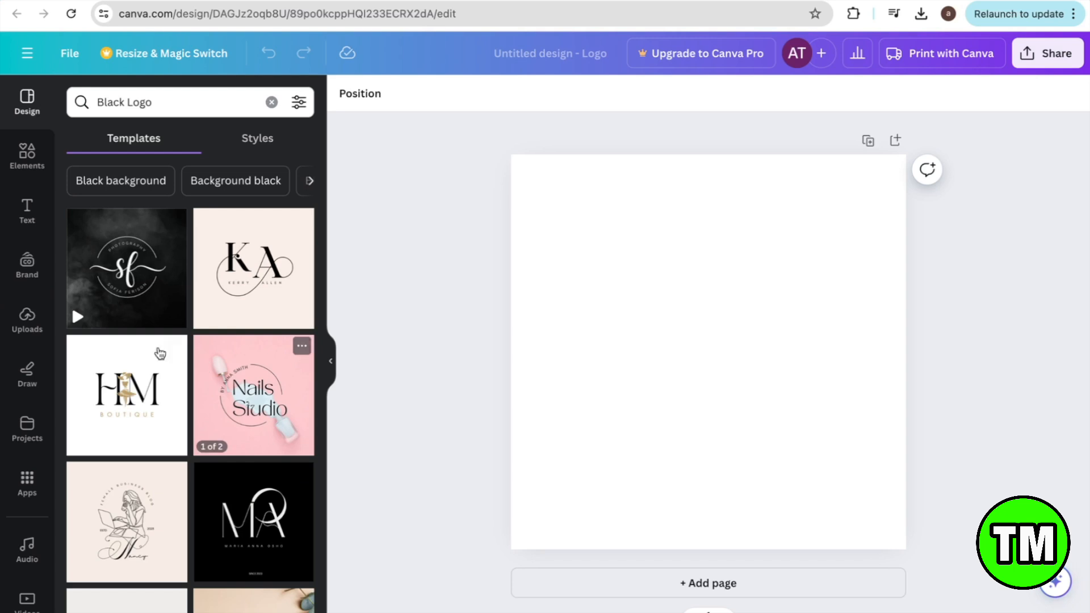
Step: Apply the Pink and Black Modern Initials KA logo template to the blank page
{"action": "scroll", "coordinate": [179, 361], "scroll_direction": "down", "scroll_amount": 1}
{"action": "scroll", "coordinate": [179, 360], "scroll_direction": "down", "scroll_amount": 4}
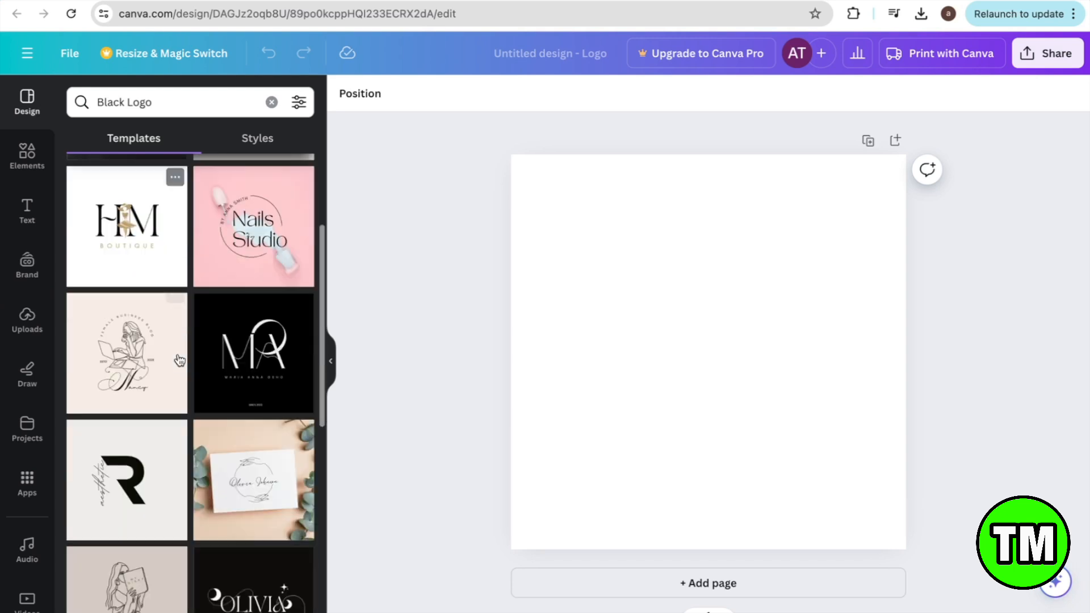
{"action": "scroll", "coordinate": [180, 361], "scroll_direction": "up", "scroll_amount": 4}
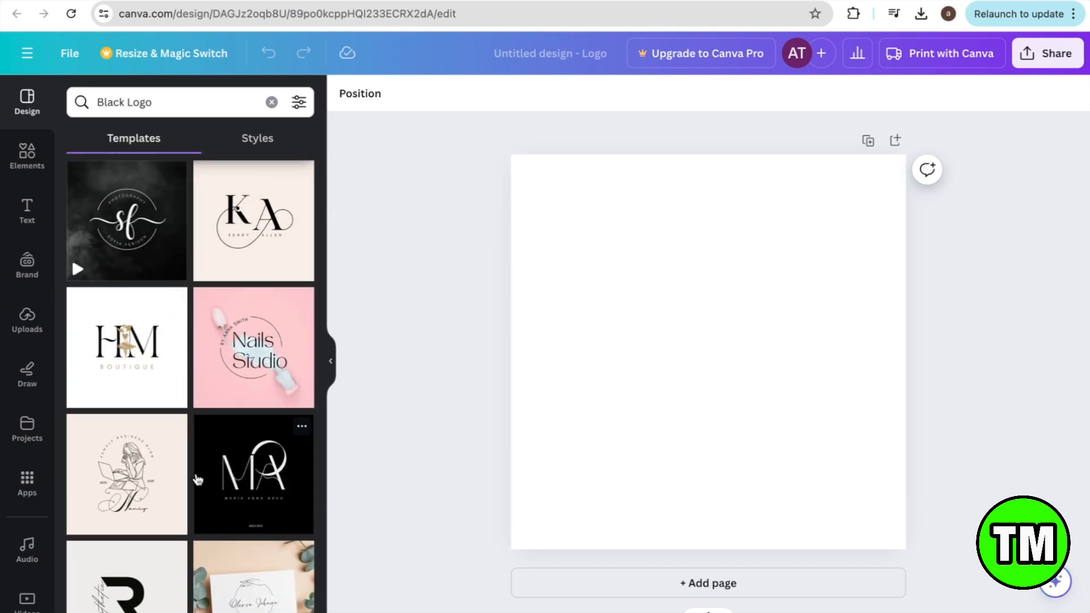
{"action": "scroll", "coordinate": [195, 479], "scroll_direction": "up", "scroll_amount": 1}
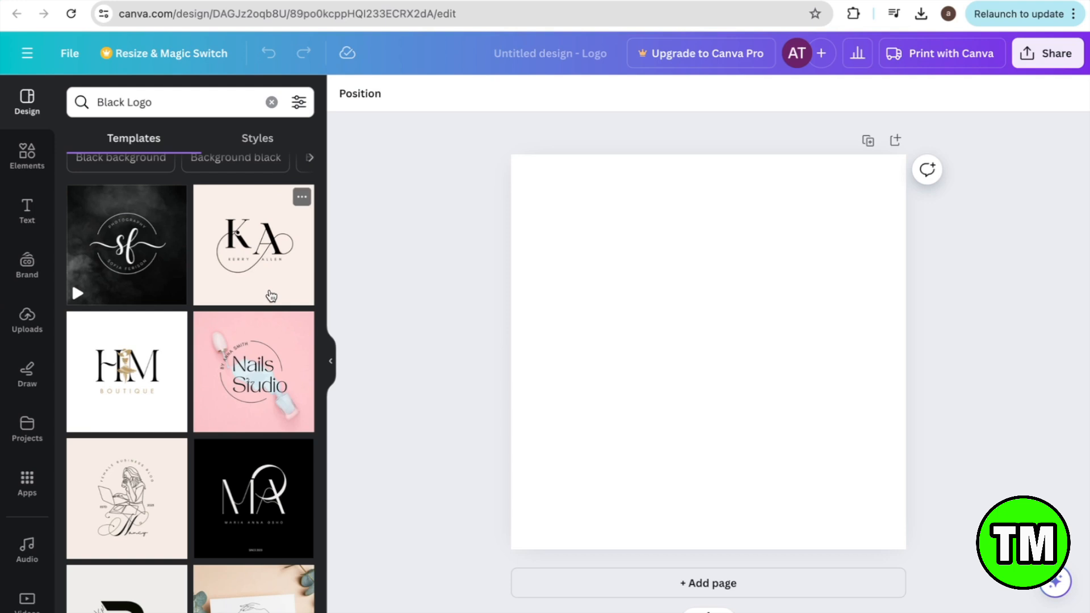
{"action": "left_click", "coordinate": [271, 296]}
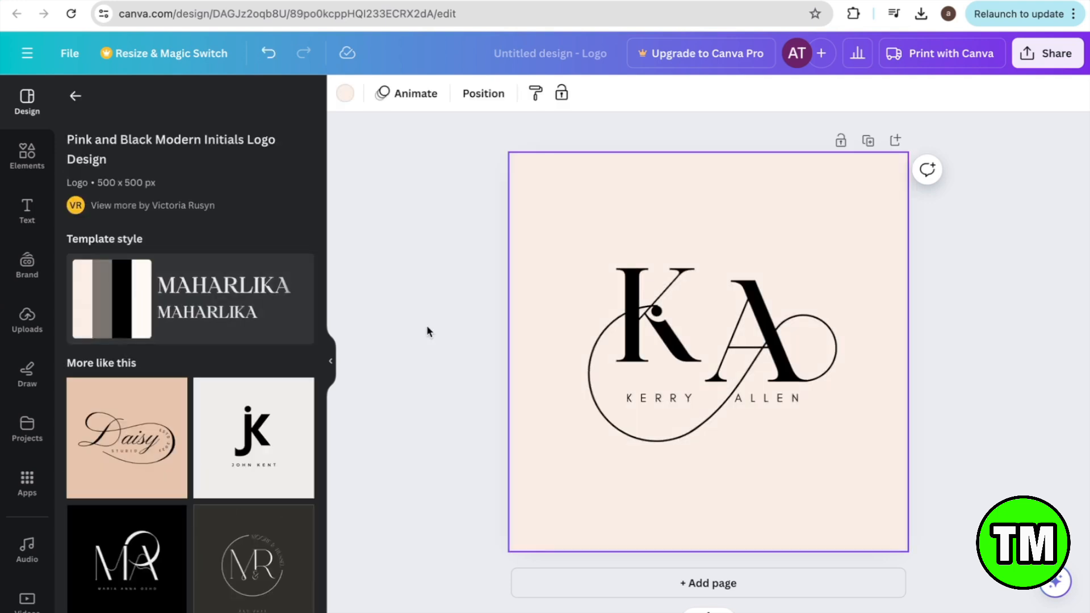
Step: Select the logo's A letter, curved line and K letter in turn
{"action": "left_click", "coordinate": [695, 357]}
{"action": "left_click", "coordinate": [667, 341]}
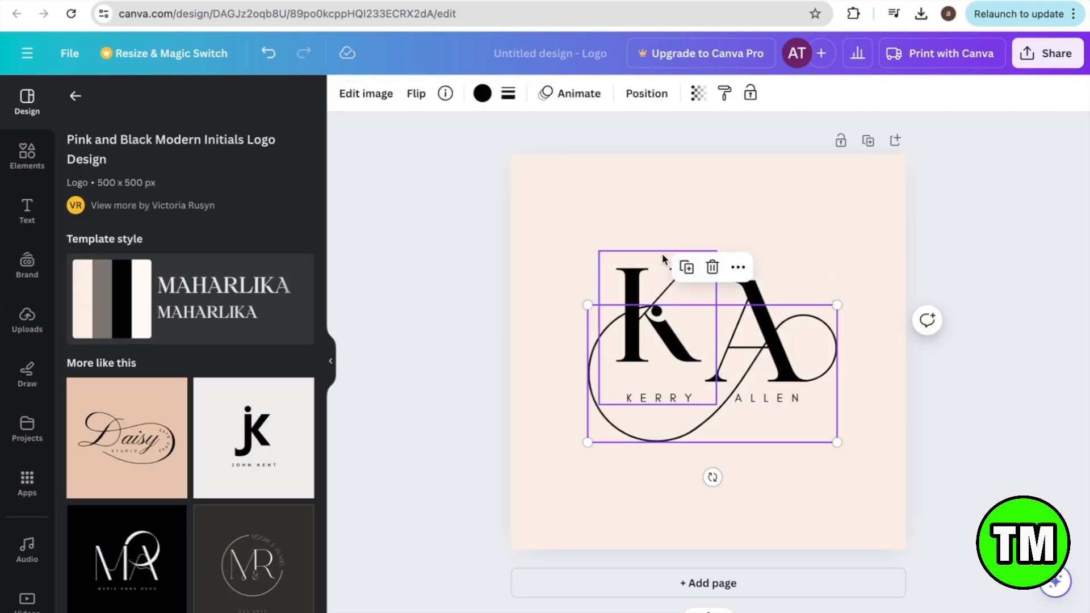
{"action": "left_click", "coordinate": [663, 260]}
{"action": "scroll", "coordinate": [293, 539], "scroll_direction": "down", "scroll_amount": 1}
{"action": "scroll", "coordinate": [293, 539], "scroll_direction": "down", "scroll_amount": 10}
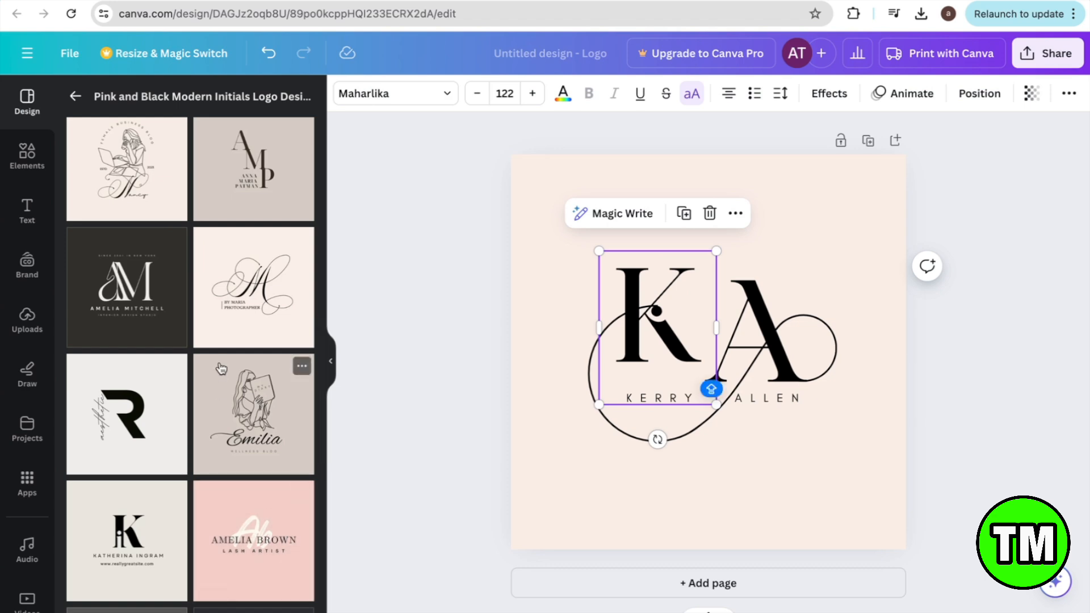
{"action": "scroll", "coordinate": [168, 509], "scroll_direction": "down", "scroll_amount": 12}
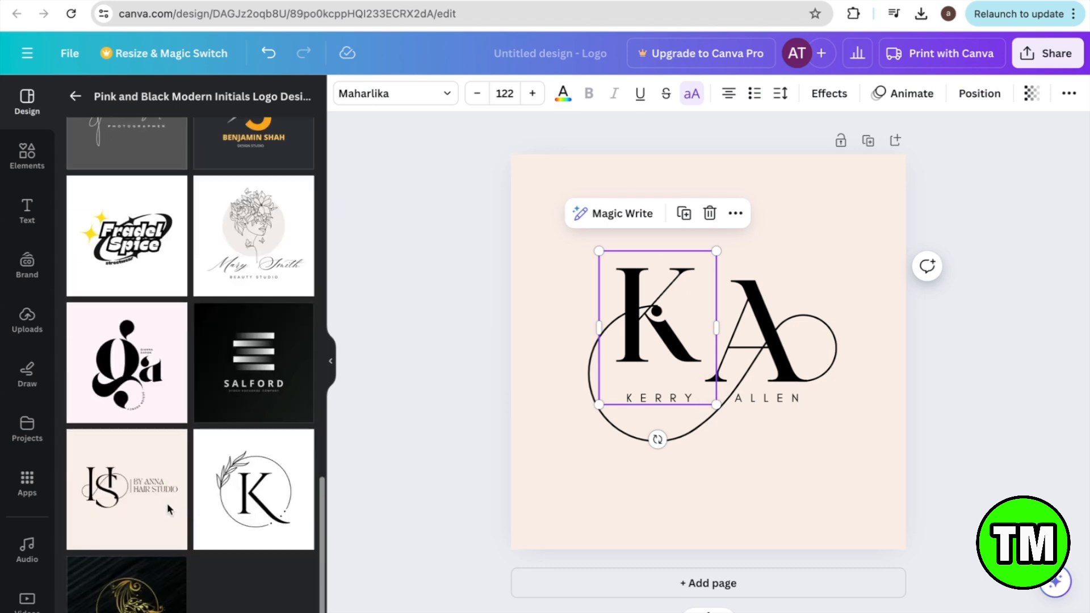
{"action": "scroll", "coordinate": [169, 509], "scroll_direction": "down", "scroll_amount": 10}
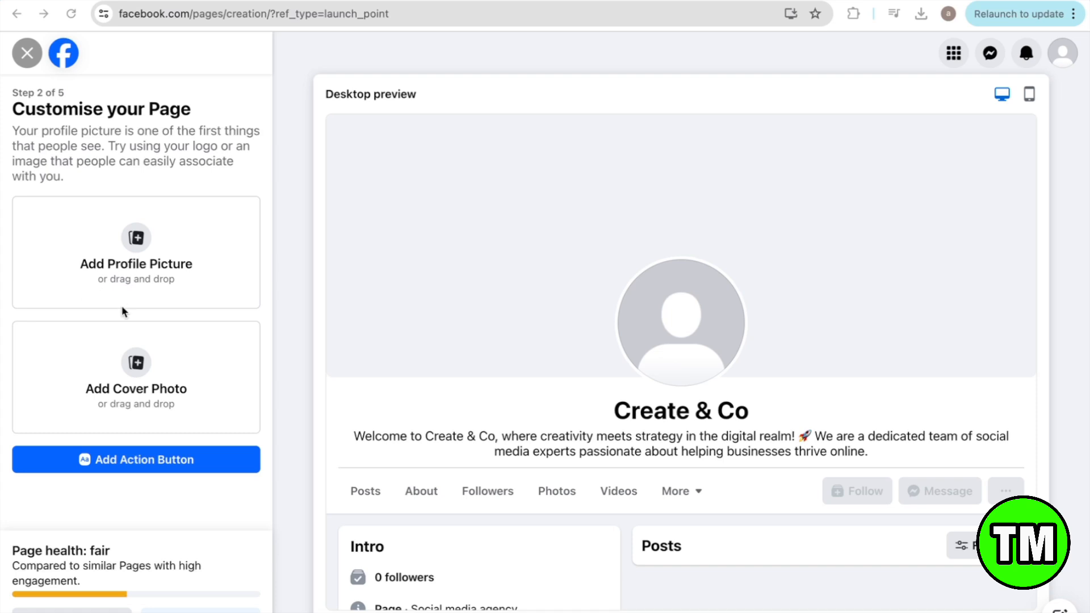
Step: Upload C.png from the Desktop as the Create & Co profile picture
{"action": "left_click", "coordinate": [137, 239]}
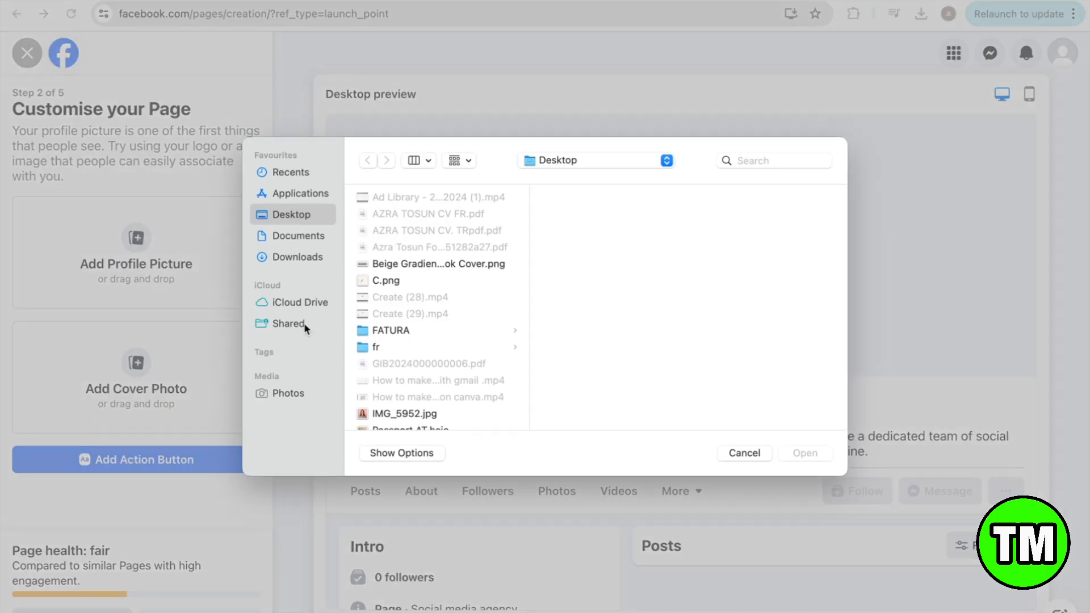
{"action": "left_click", "coordinate": [382, 282]}
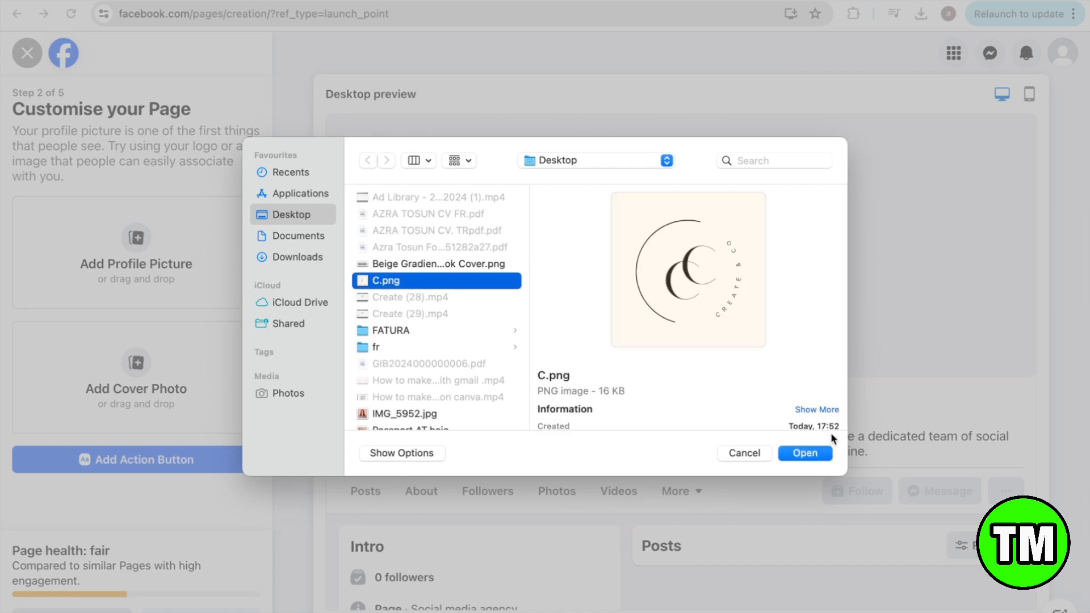
{"action": "left_click", "coordinate": [806, 453]}
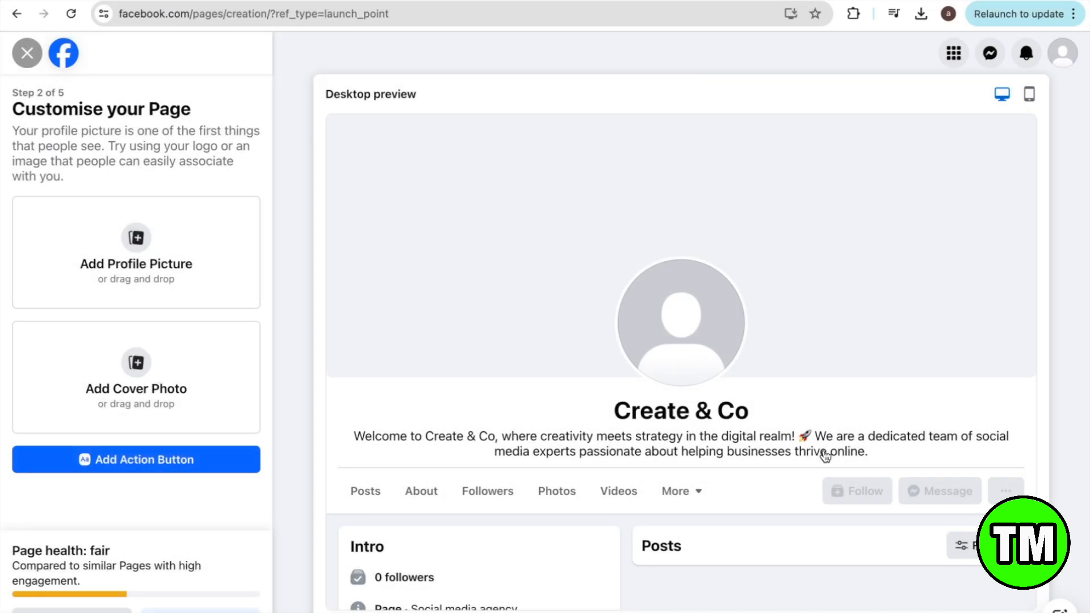
Step: Add the downloaded Canva social media agency image as the Page's cover photo
{"action": "left_click", "coordinate": [143, 373]}
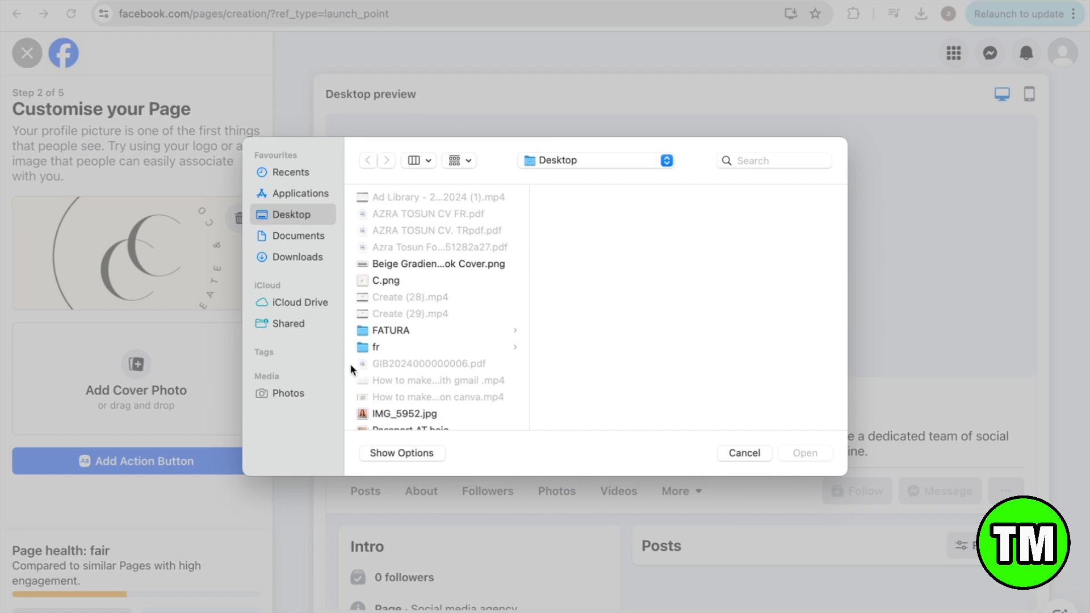
{"action": "scroll", "coordinate": [349, 364], "scroll_direction": "down", "scroll_amount": 5}
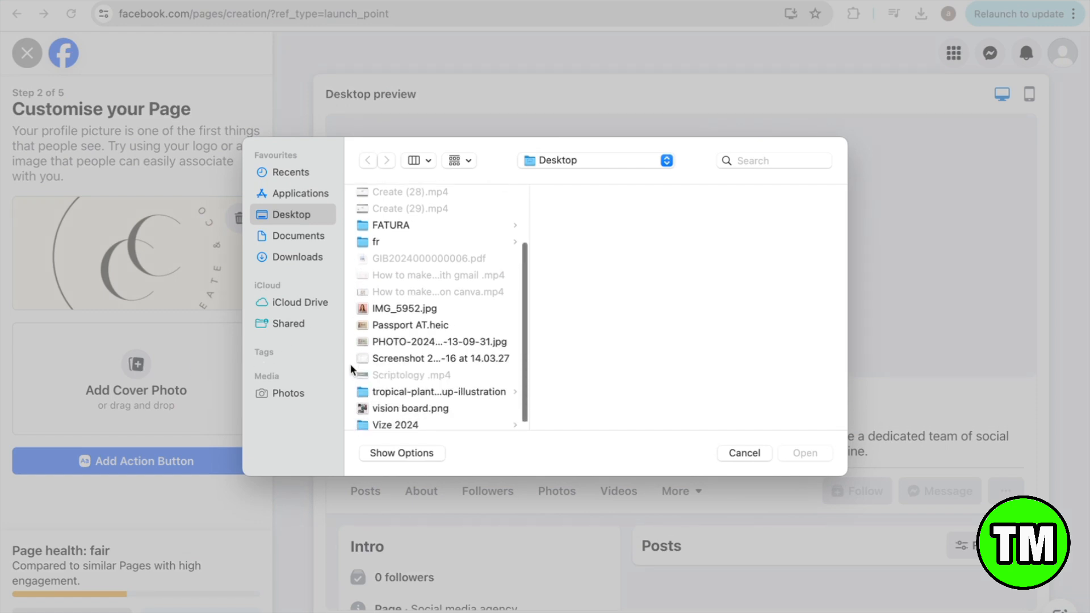
{"action": "scroll", "coordinate": [370, 344], "scroll_direction": "up", "scroll_amount": 3}
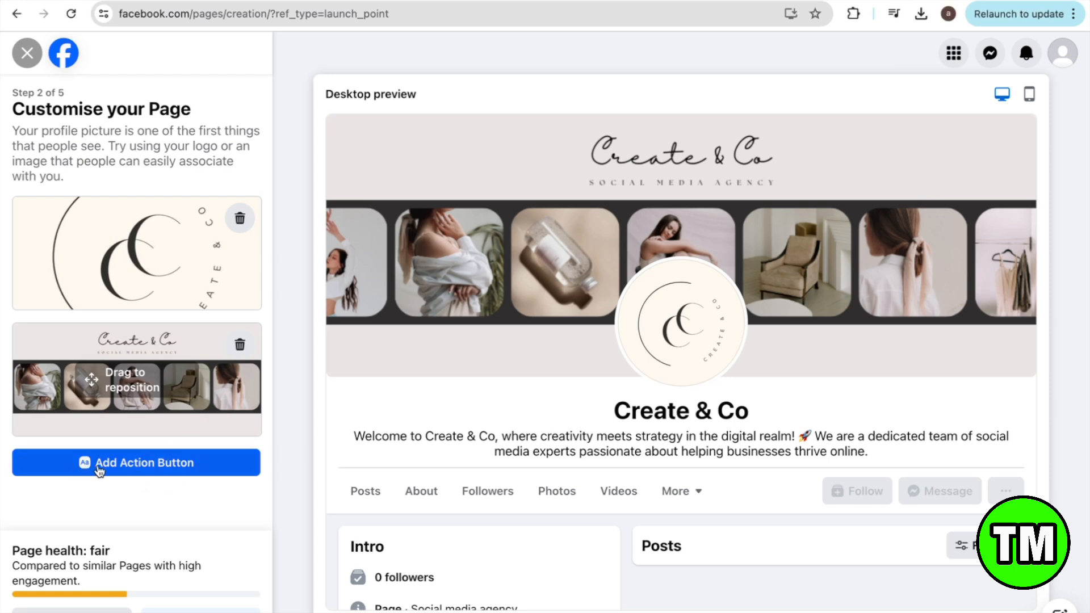
Step: Change the Page's action button from Messenger to Send email and continue
{"action": "left_click", "coordinate": [123, 467]}
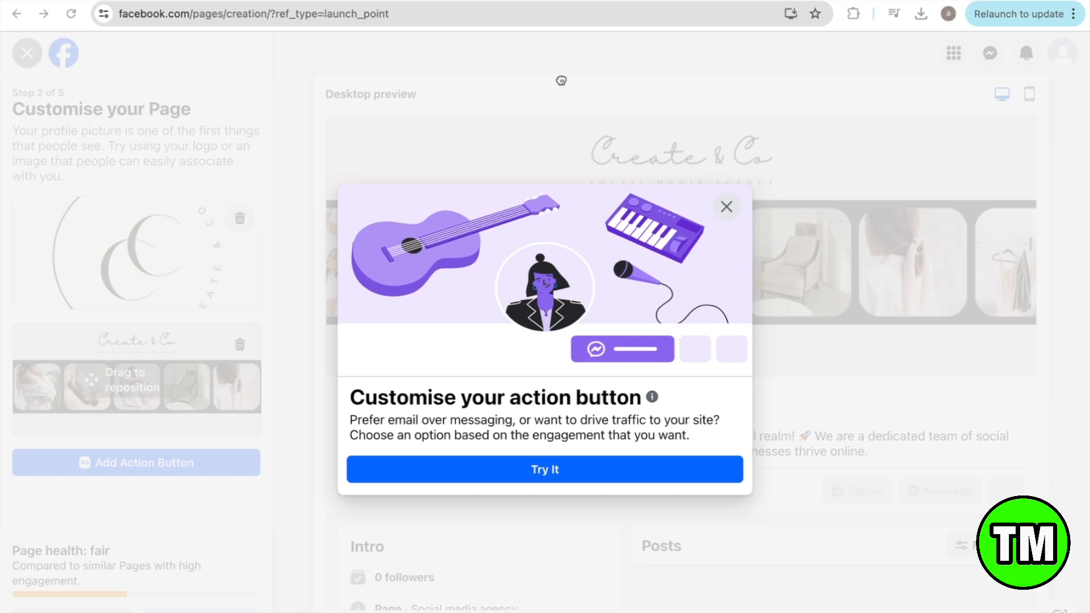
{"action": "left_click", "coordinate": [672, 460]}
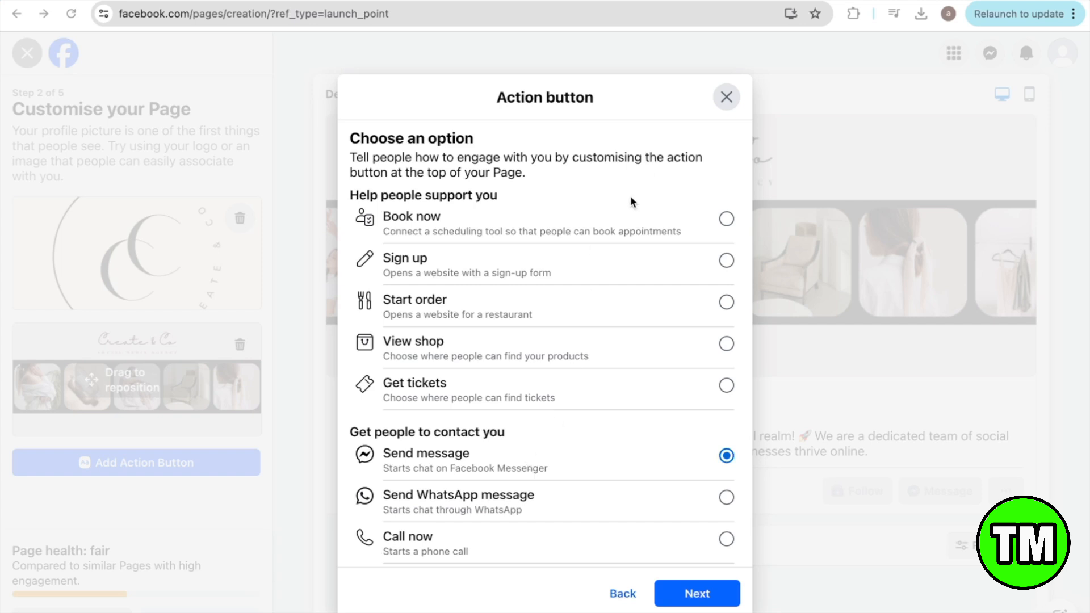
{"action": "scroll", "coordinate": [547, 345], "scroll_direction": "down", "scroll_amount": 3}
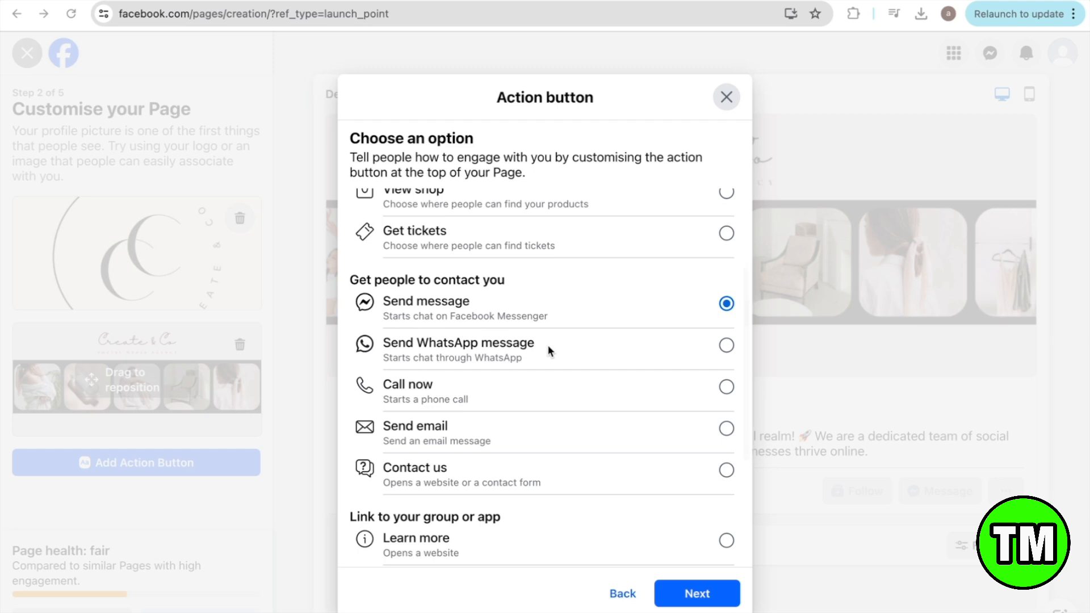
{"action": "scroll", "coordinate": [547, 346], "scroll_direction": "down", "scroll_amount": 1}
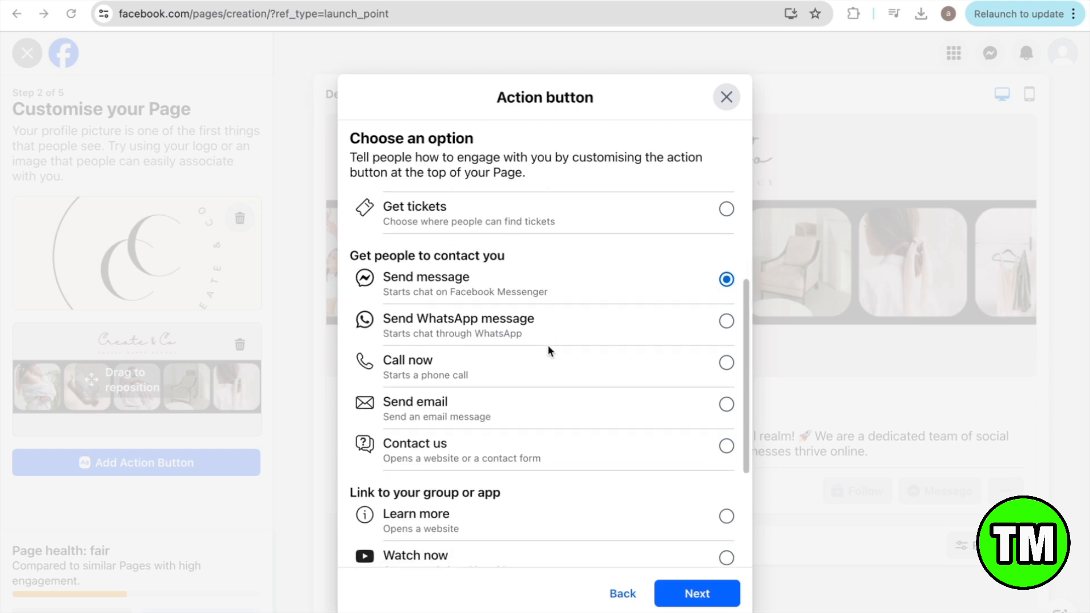
{"action": "scroll", "coordinate": [548, 345], "scroll_direction": "up", "scroll_amount": 3}
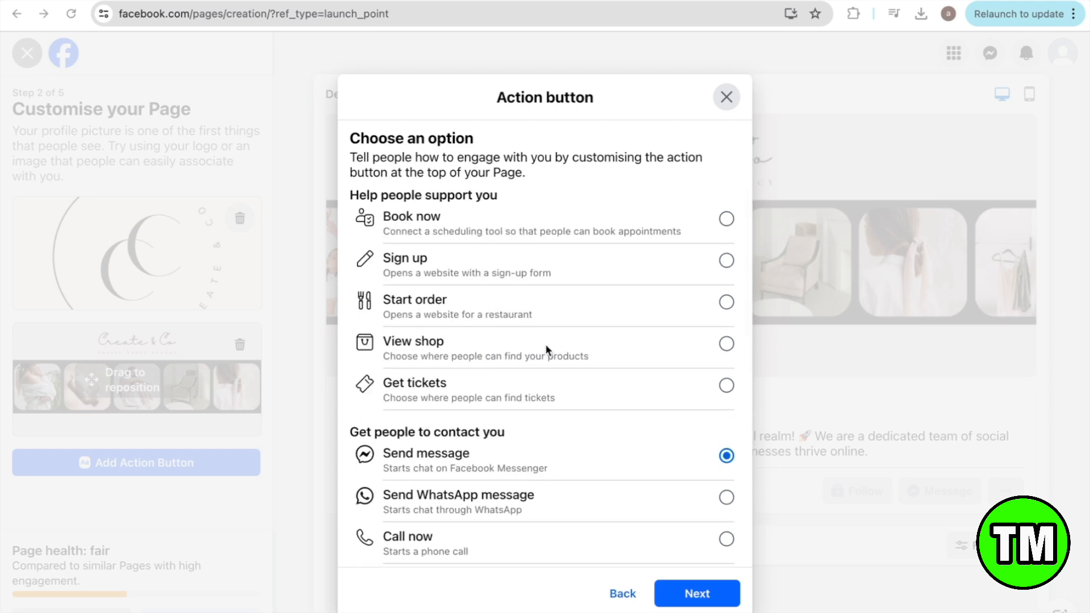
{"action": "scroll", "coordinate": [547, 349], "scroll_direction": "down", "scroll_amount": 2}
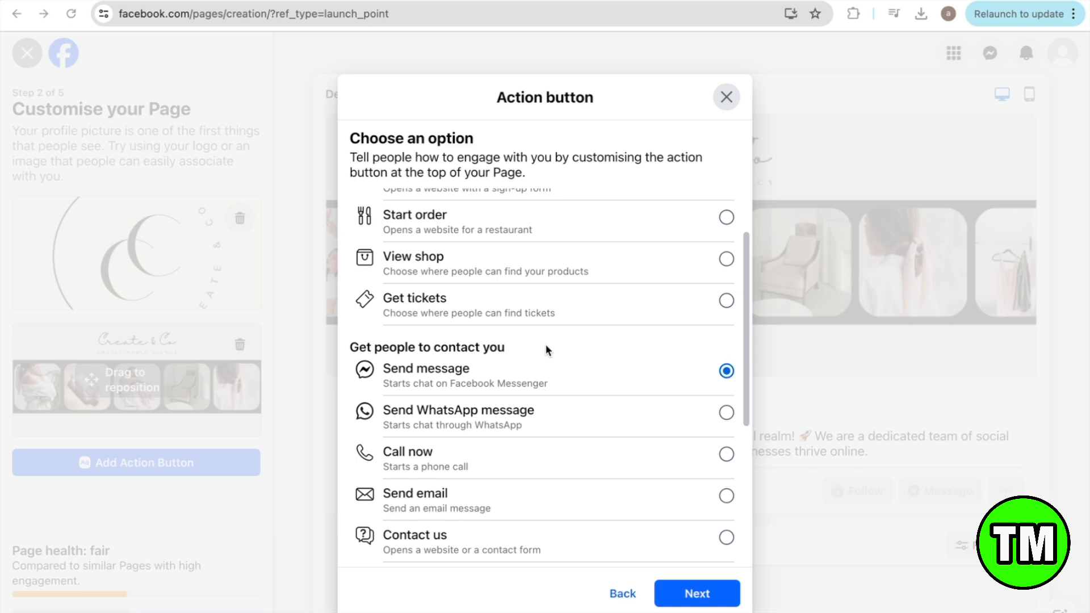
{"action": "scroll", "coordinate": [546, 348], "scroll_direction": "down", "scroll_amount": 1}
{"action": "scroll", "coordinate": [547, 349], "scroll_direction": "up", "scroll_amount": 1}
{"action": "scroll", "coordinate": [547, 349], "scroll_direction": "up", "scroll_amount": 2}
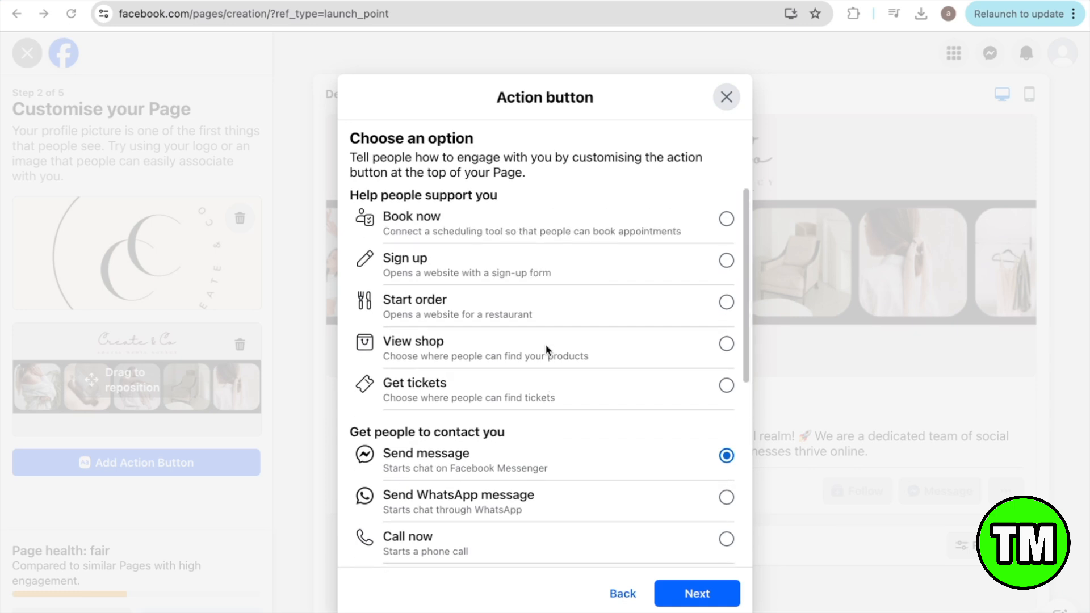
{"action": "scroll", "coordinate": [547, 349], "scroll_direction": "down", "scroll_amount": 3}
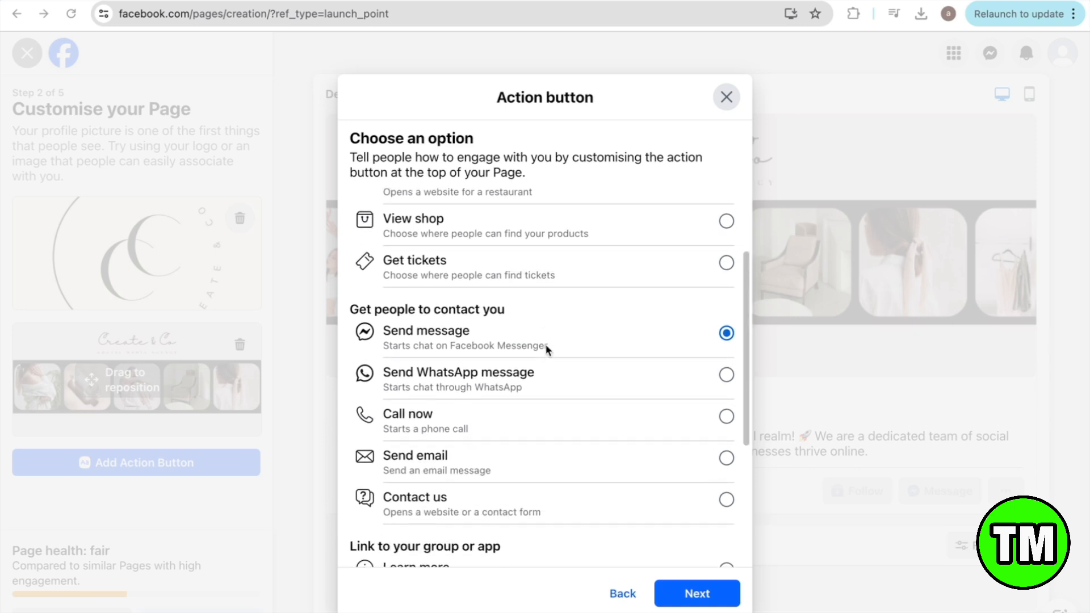
{"action": "scroll", "coordinate": [547, 349], "scroll_direction": "down", "scroll_amount": 2}
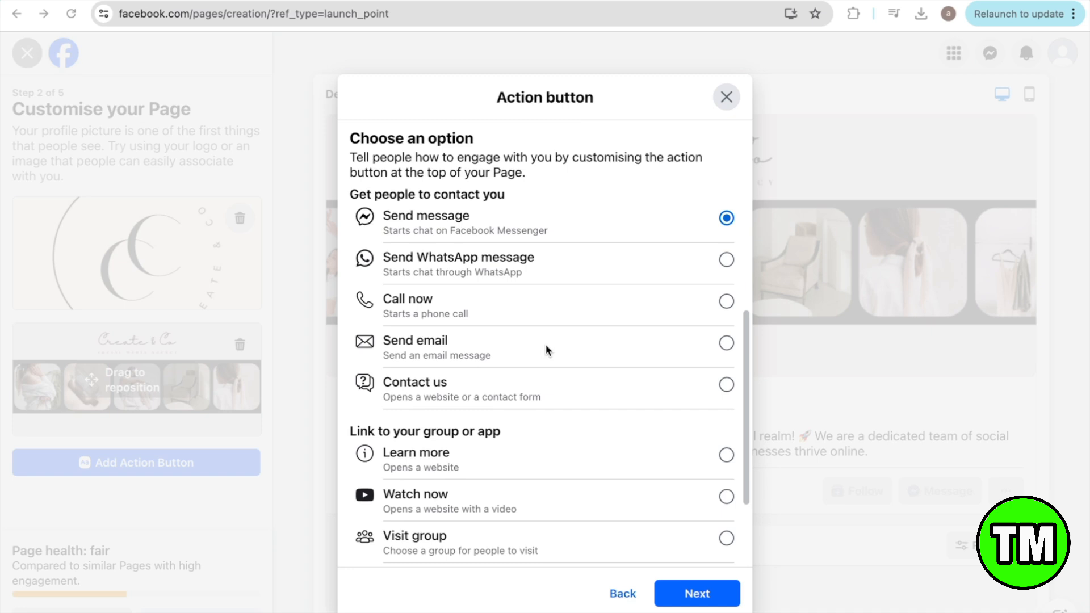
{"action": "left_click", "coordinate": [727, 346]}
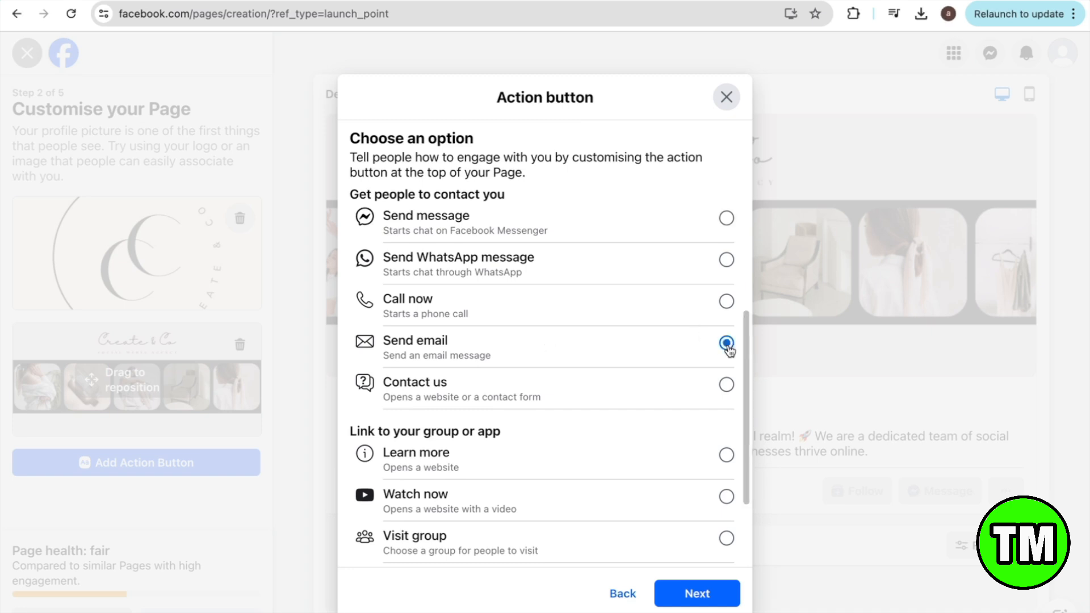
{"action": "left_click", "coordinate": [704, 596]}
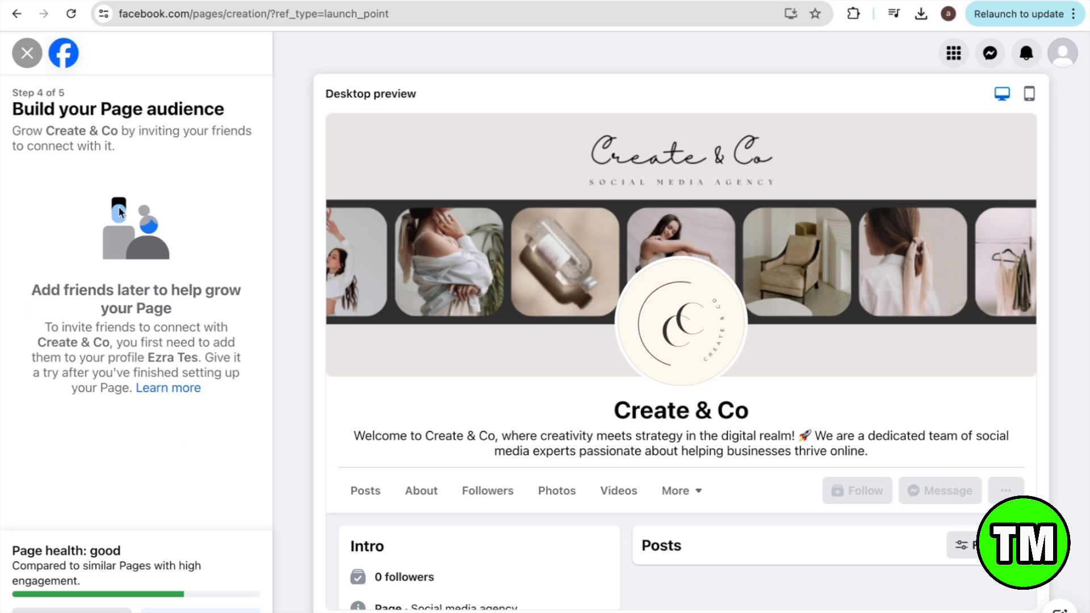
Step: On step 5, keep Page notifications on and review the desktop preview
{"action": "left_click", "coordinate": [200, 611]}
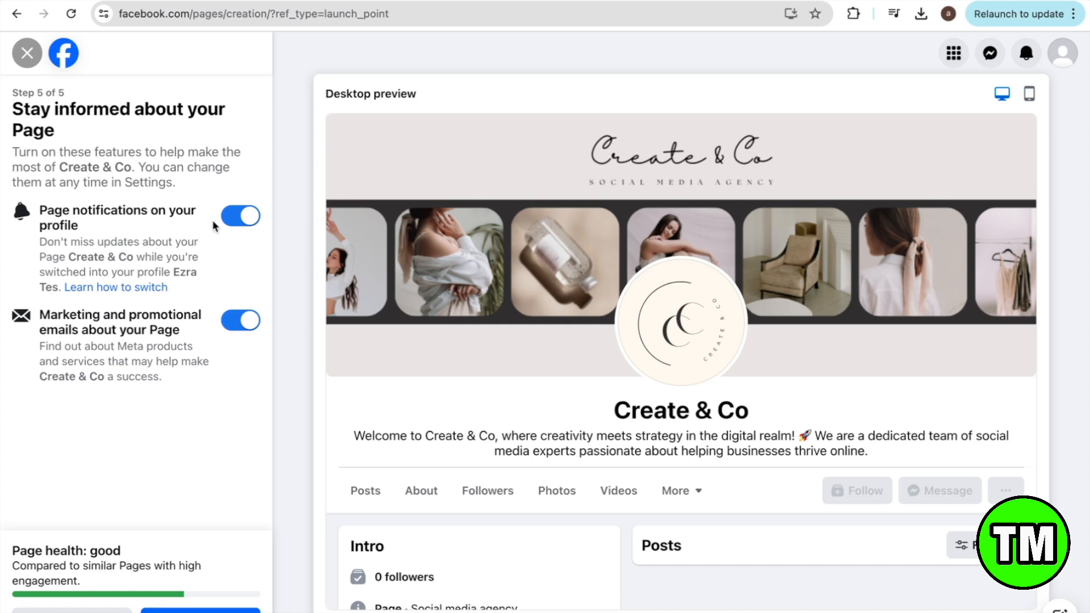
{"action": "left_click", "coordinate": [250, 221]}
{"action": "left_click", "coordinate": [250, 222]}
{"action": "scroll", "coordinate": [942, 452], "scroll_direction": "down", "scroll_amount": 2}
{"action": "scroll", "coordinate": [943, 452], "scroll_direction": "up", "scroll_amount": 2}
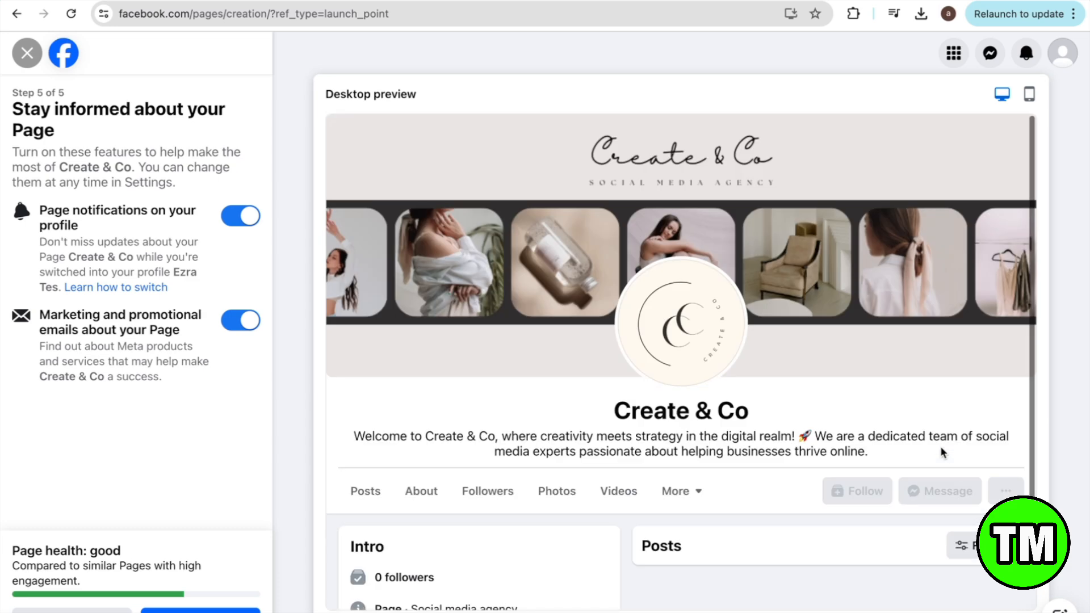
{"action": "scroll", "coordinate": [942, 453], "scroll_direction": "down", "scroll_amount": 2}
{"action": "scroll", "coordinate": [943, 453], "scroll_direction": "up", "scroll_amount": 2}
{"action": "scroll", "coordinate": [924, 449], "scroll_direction": "down", "scroll_amount": 2}
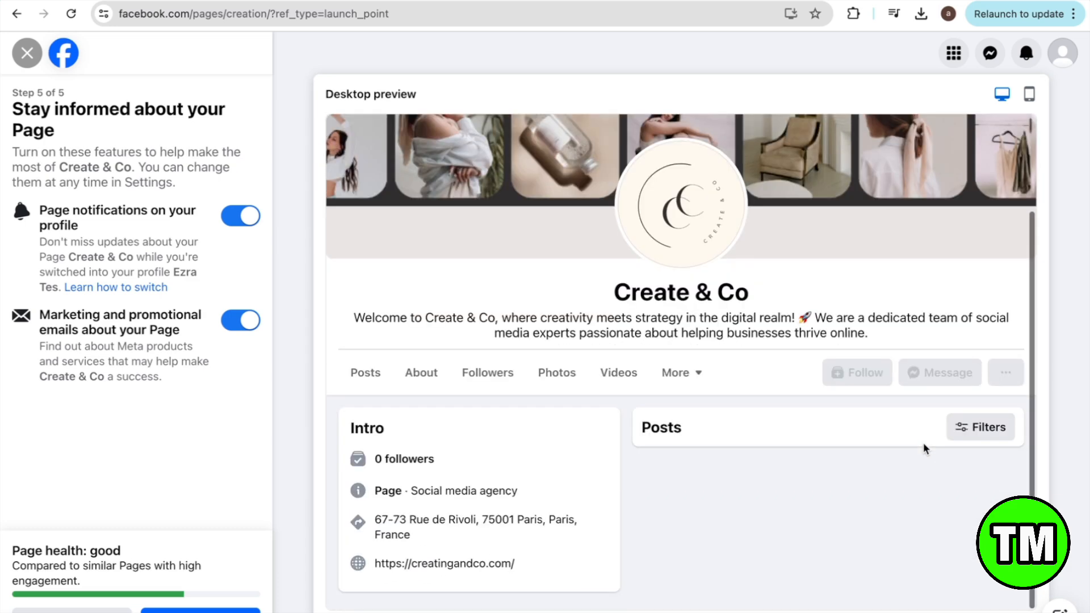
{"action": "scroll", "coordinate": [924, 448], "scroll_direction": "up", "scroll_amount": 2}
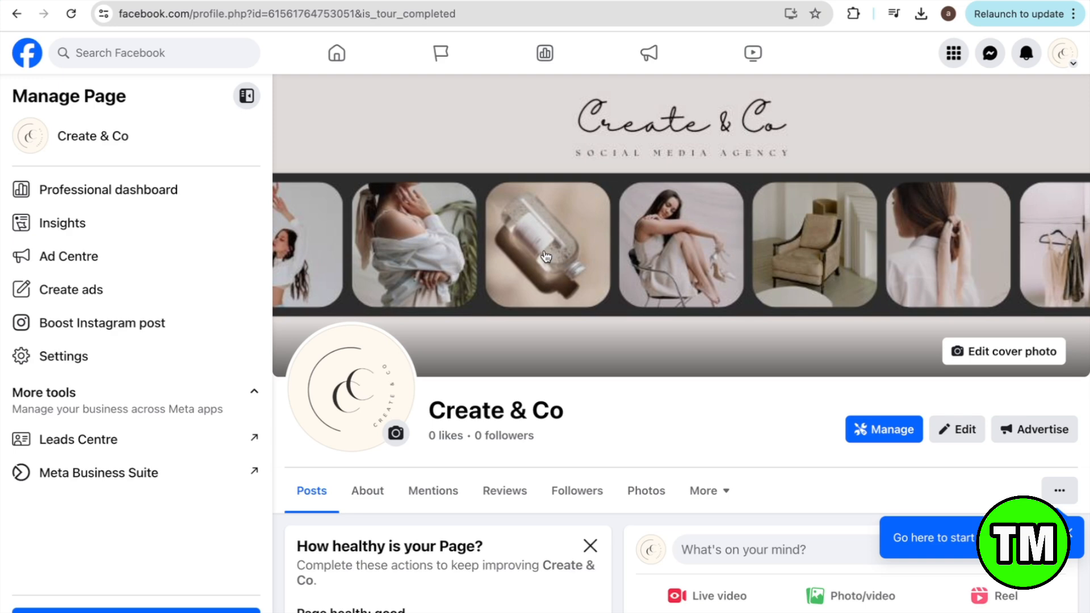
{"action": "scroll", "coordinate": [536, 442], "scroll_direction": "down", "scroll_amount": 3}
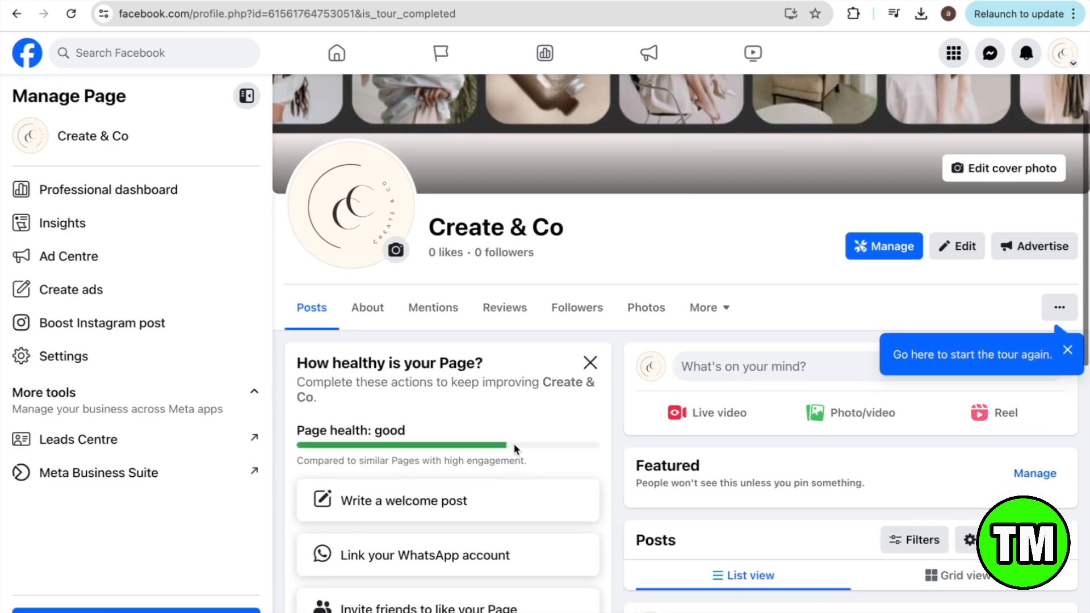
{"action": "left_click", "coordinate": [889, 249]}
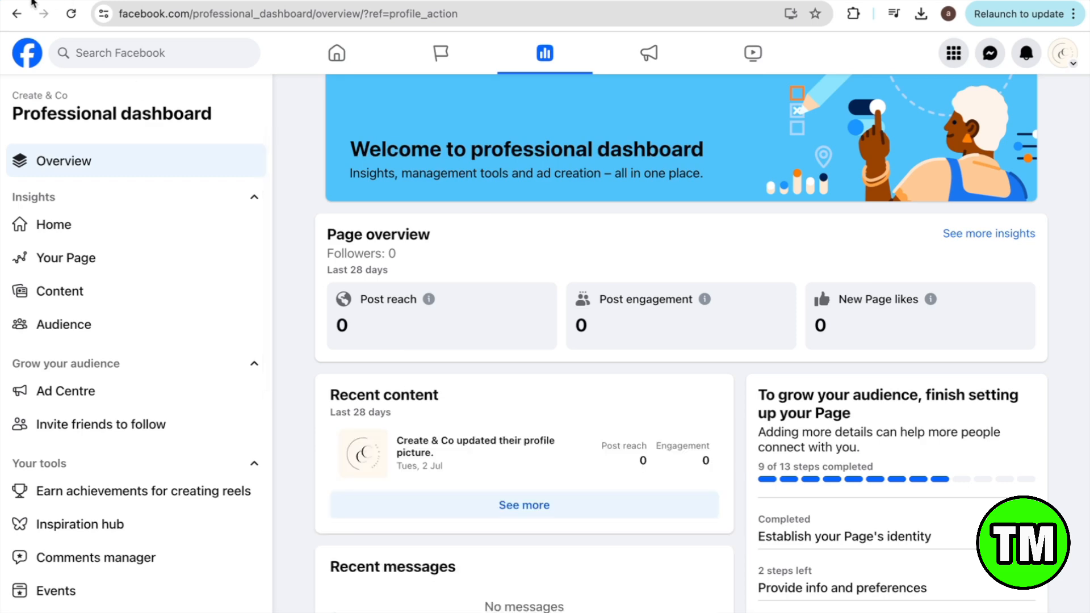
{"action": "left_click", "coordinate": [18, 14]}
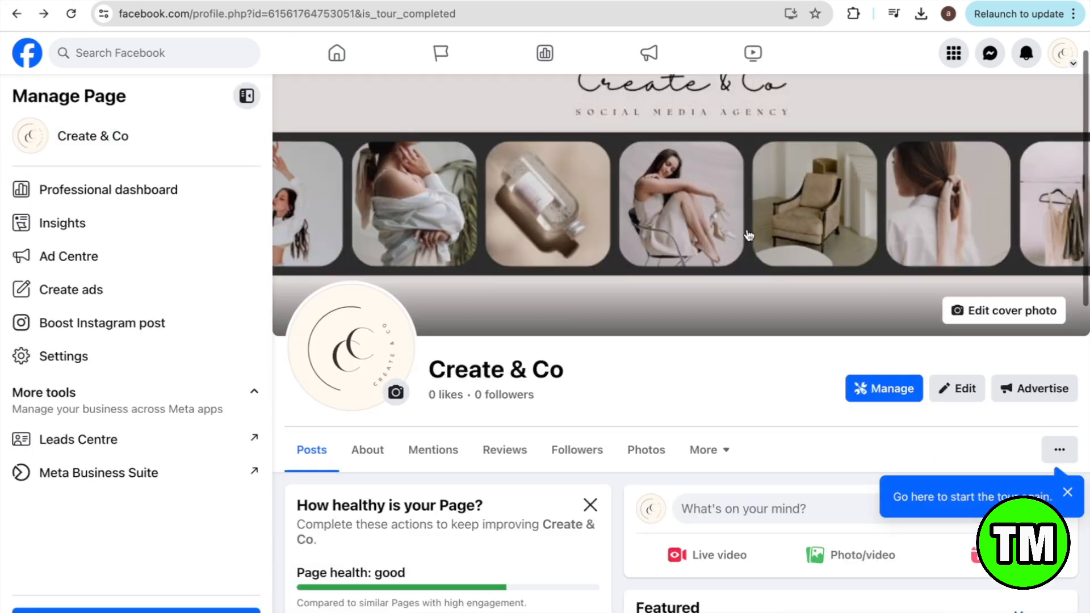
{"action": "scroll", "coordinate": [749, 236], "scroll_direction": "down", "scroll_amount": 3}
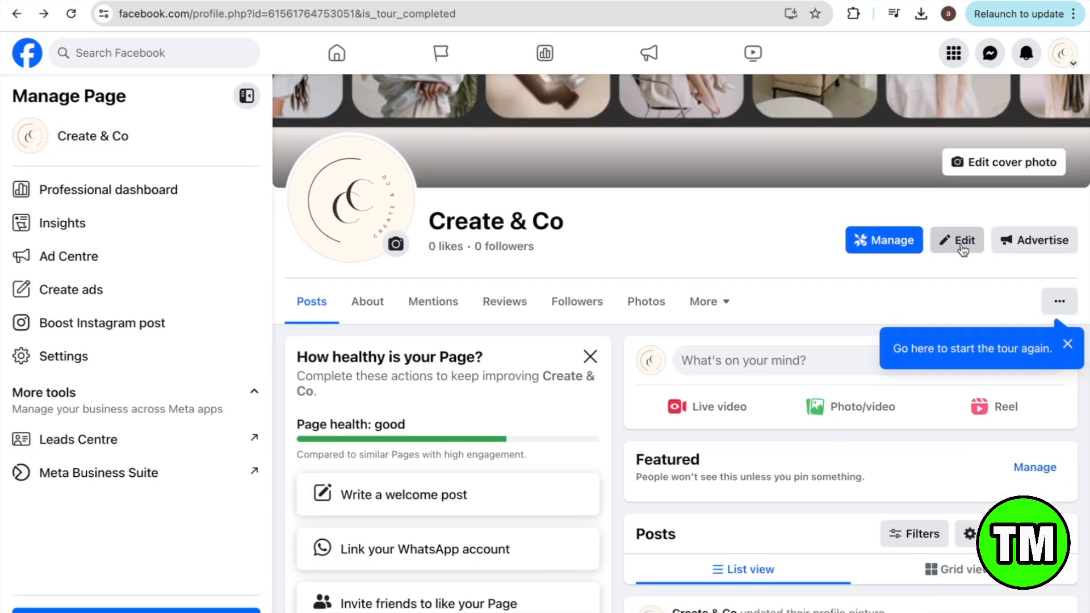
{"action": "left_click", "coordinate": [963, 245]}
{"action": "scroll", "coordinate": [605, 386], "scroll_direction": "down", "scroll_amount": 2}
{"action": "scroll", "coordinate": [596, 387], "scroll_direction": "up", "scroll_amount": 2}
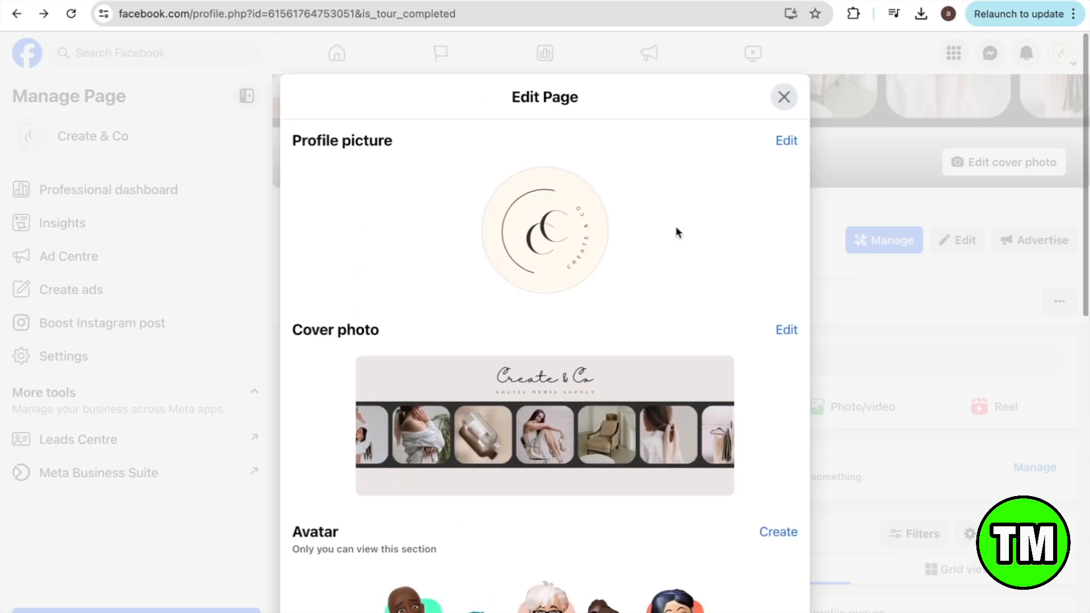
{"action": "scroll", "coordinate": [514, 562], "scroll_direction": "down", "scroll_amount": 12}
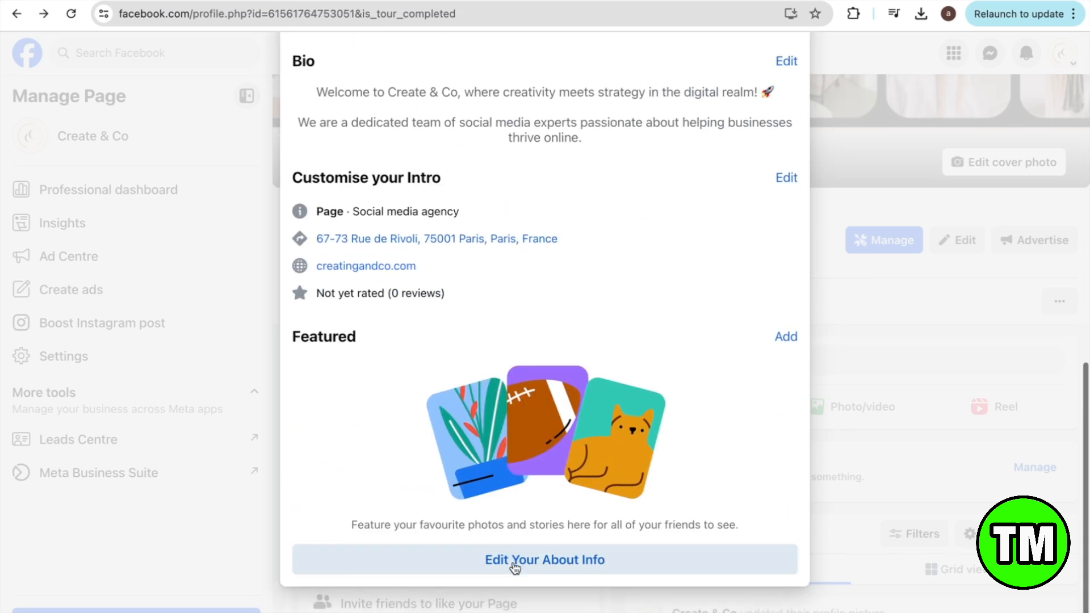
{"action": "scroll", "coordinate": [812, 98], "scroll_direction": "up", "scroll_amount": 3}
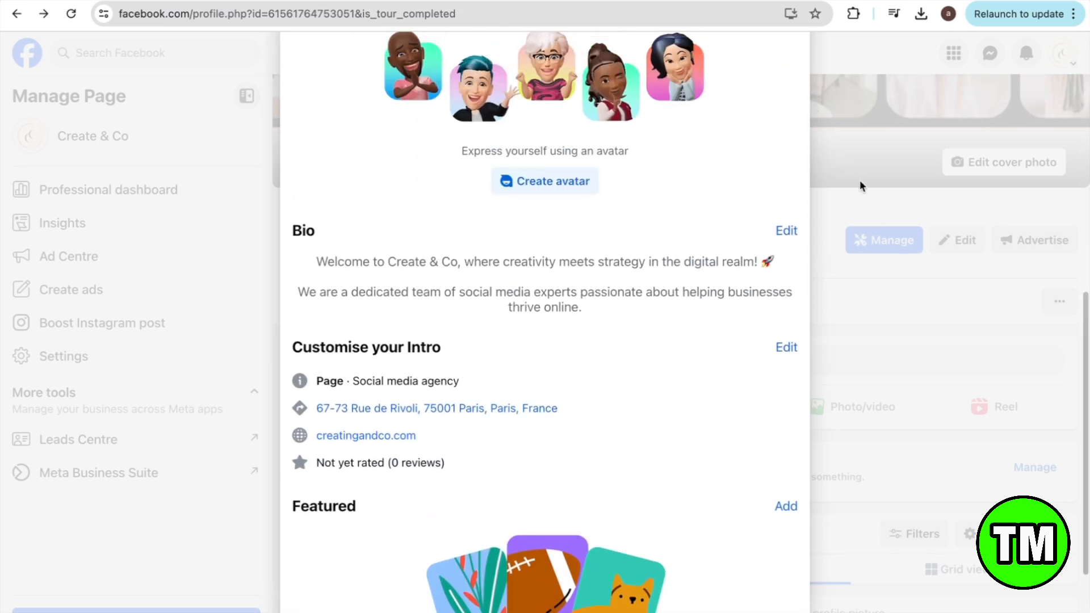
{"action": "left_click", "coordinate": [860, 179]}
{"action": "scroll", "coordinate": [530, 402], "scroll_direction": "down", "scroll_amount": 4}
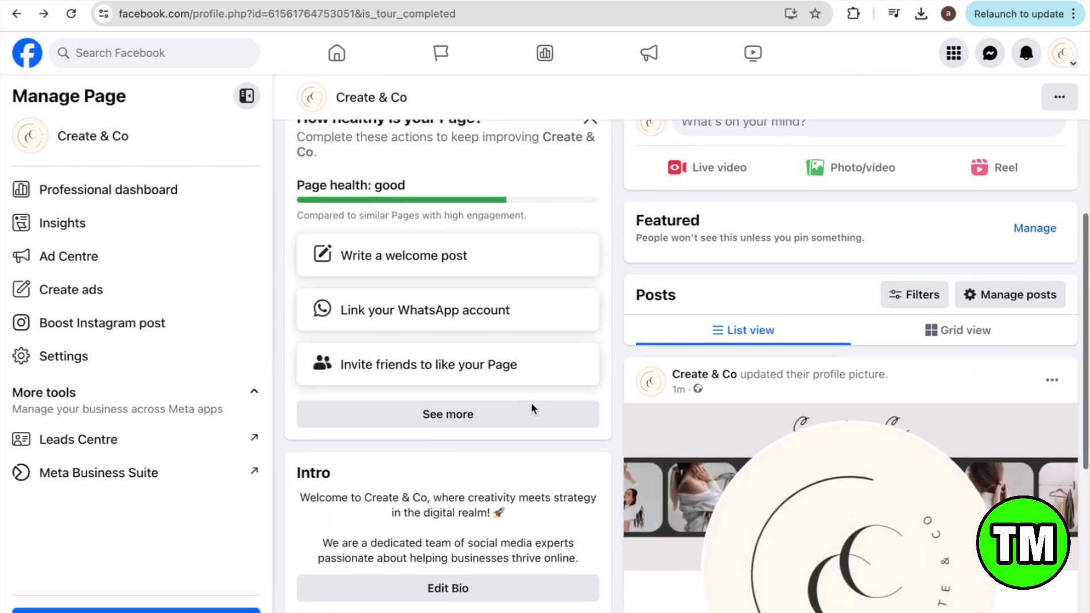
{"action": "scroll", "coordinate": [530, 402], "scroll_direction": "down", "scroll_amount": 8}
{"action": "scroll", "coordinate": [531, 402], "scroll_direction": "up", "scroll_amount": 15}
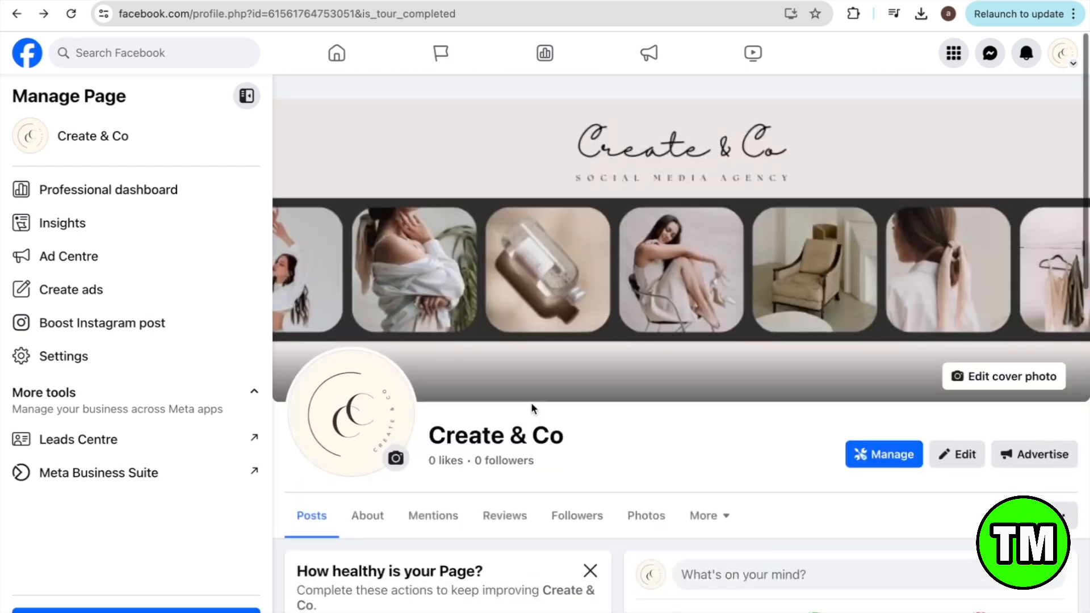
{"action": "scroll", "coordinate": [530, 402], "scroll_direction": "down", "scroll_amount": 1}
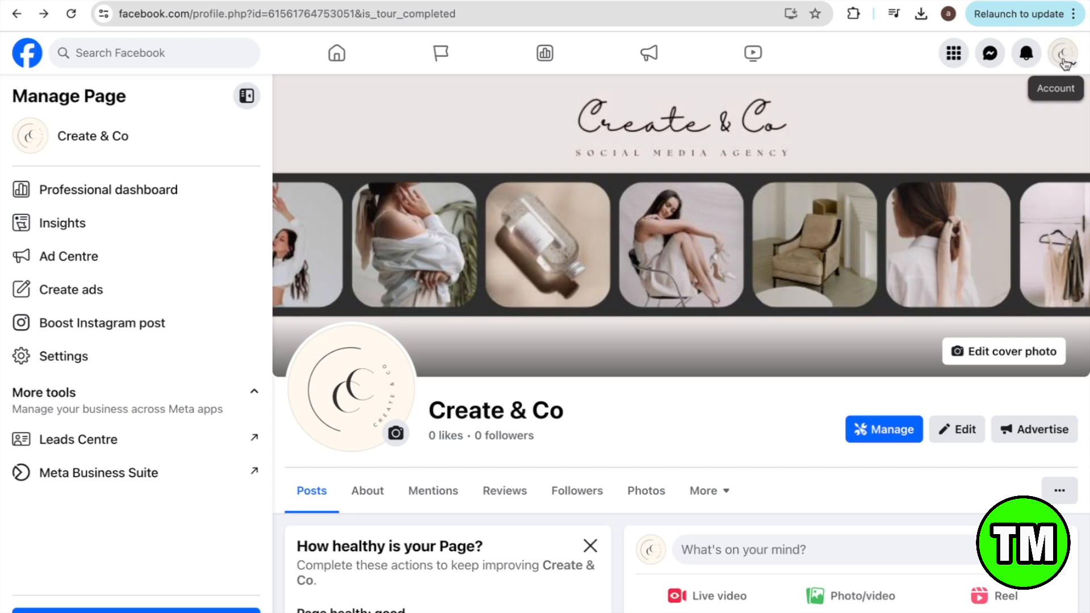
Step: Switch from the Create & Co Page to the personal profile via the account menu
{"action": "left_click", "coordinate": [1064, 63]}
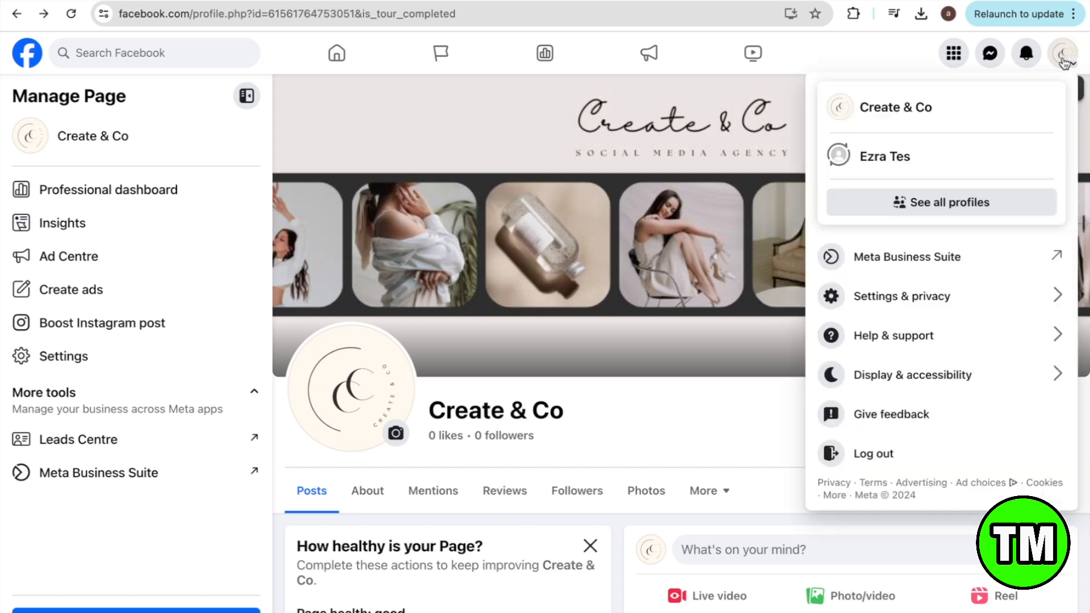
{"action": "left_click", "coordinate": [878, 162]}
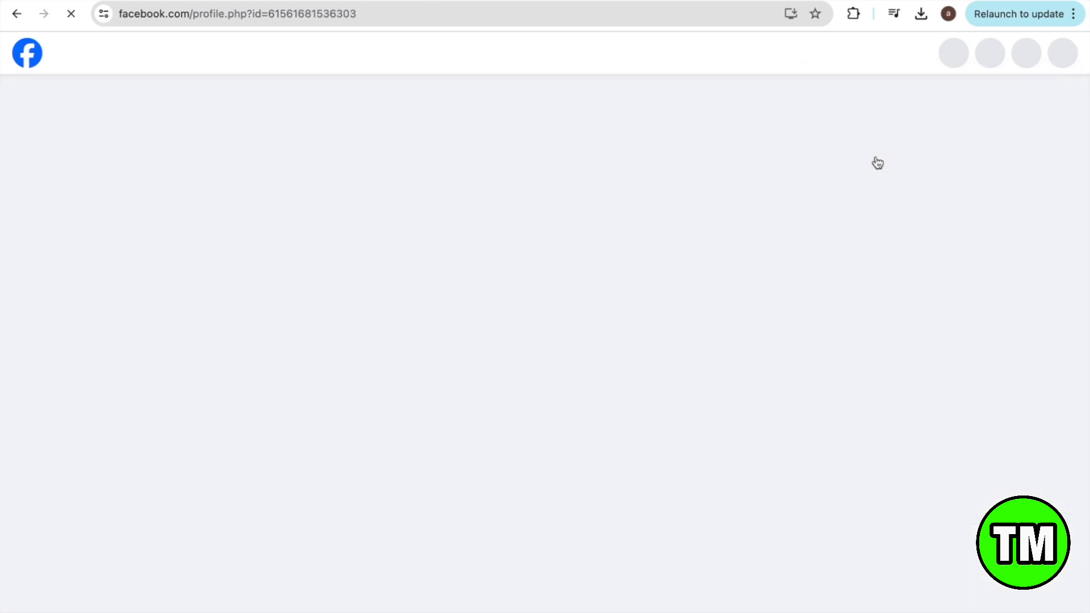